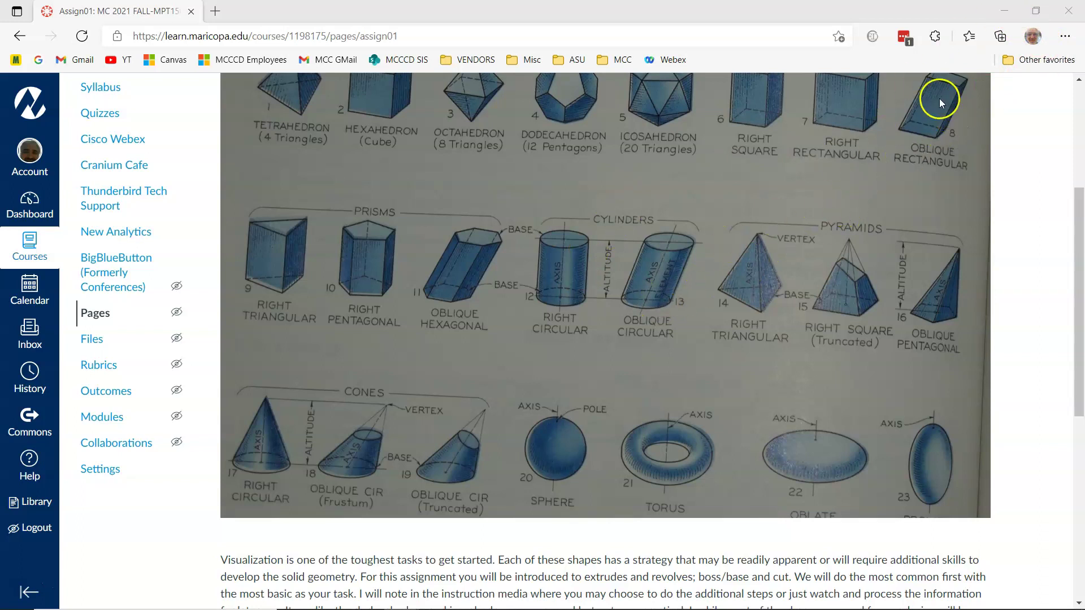
- Switch to SOLIDWORKS, create a new part document and turn on the display of origins
{"action": "left_click", "coordinate": [1009, 12]}
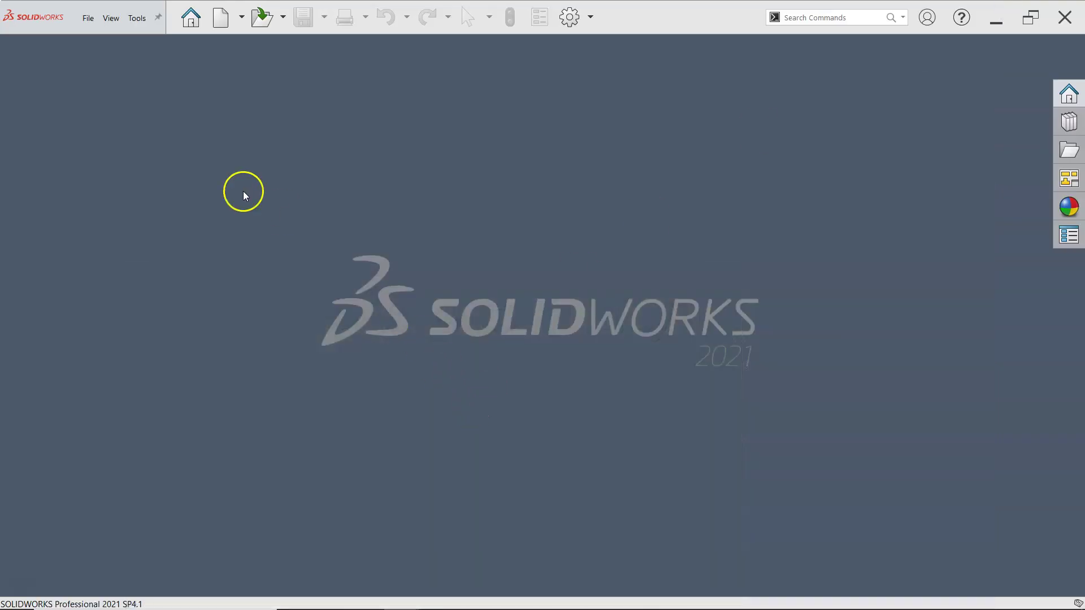
{"action": "left_click", "coordinate": [87, 17]}
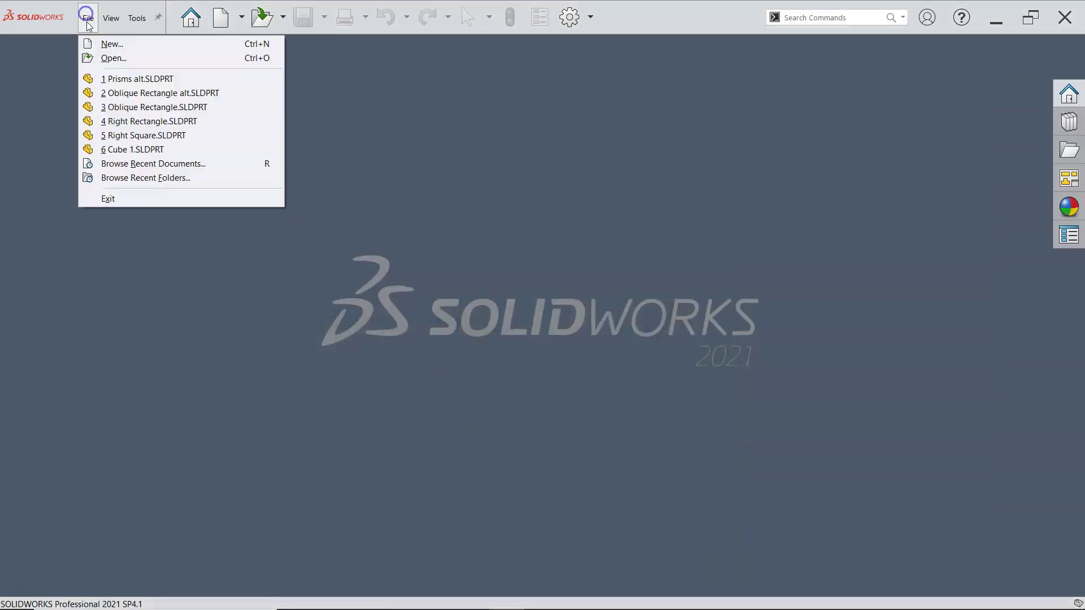
{"action": "left_click", "coordinate": [119, 46]}
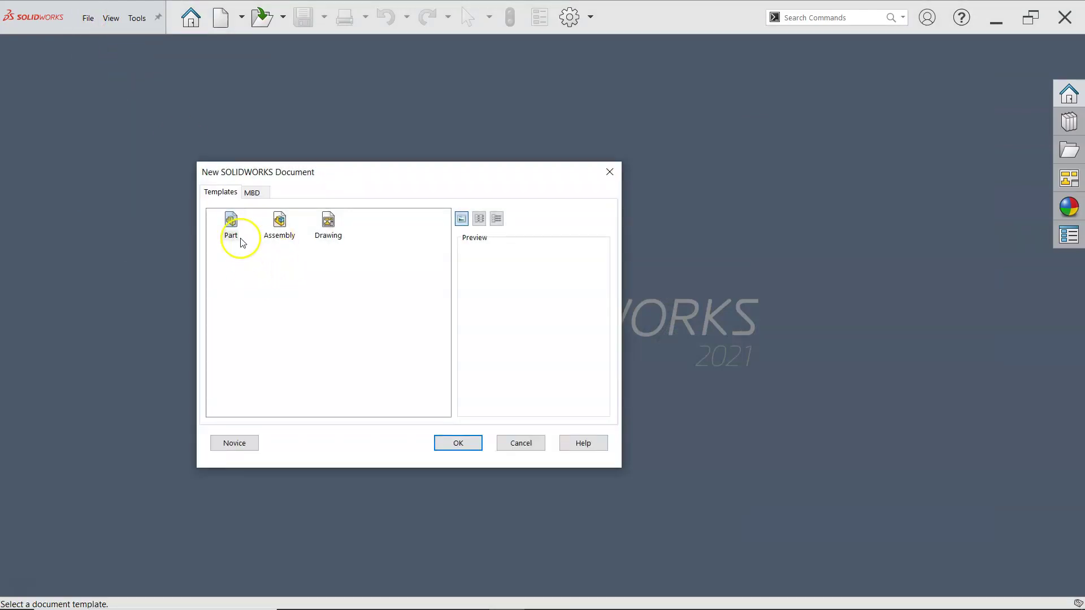
{"action": "left_click", "coordinate": [233, 226]}
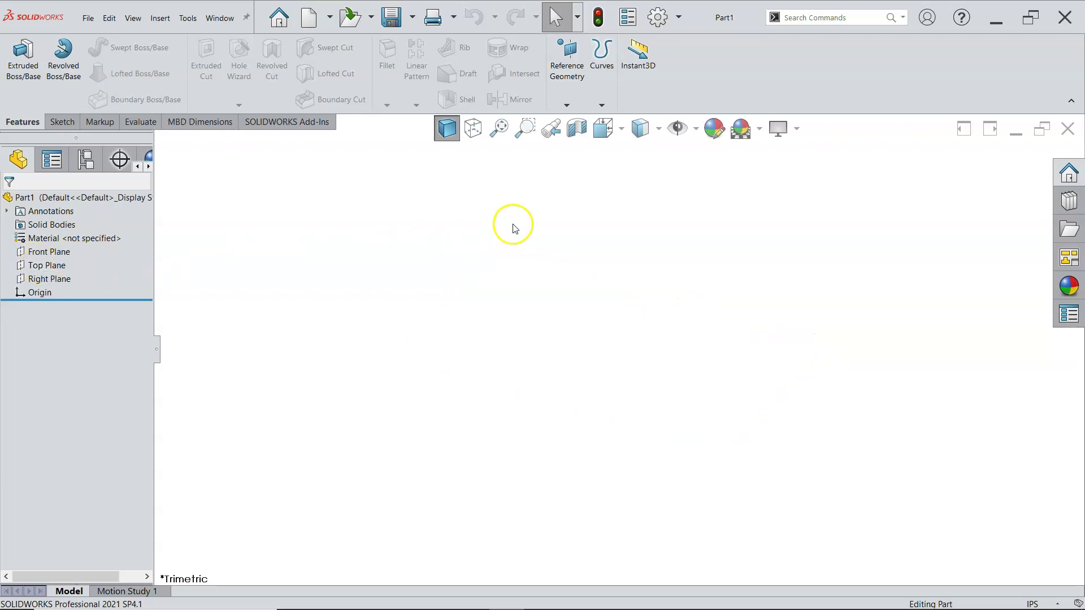
{"action": "left_click", "coordinate": [698, 132]}
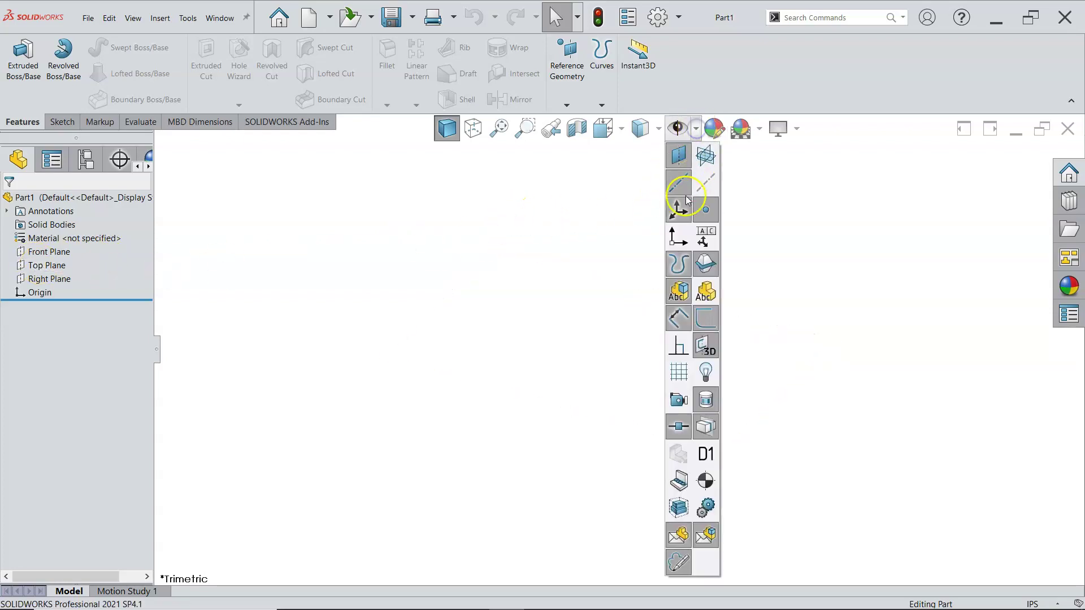
{"action": "left_click", "coordinate": [678, 213]}
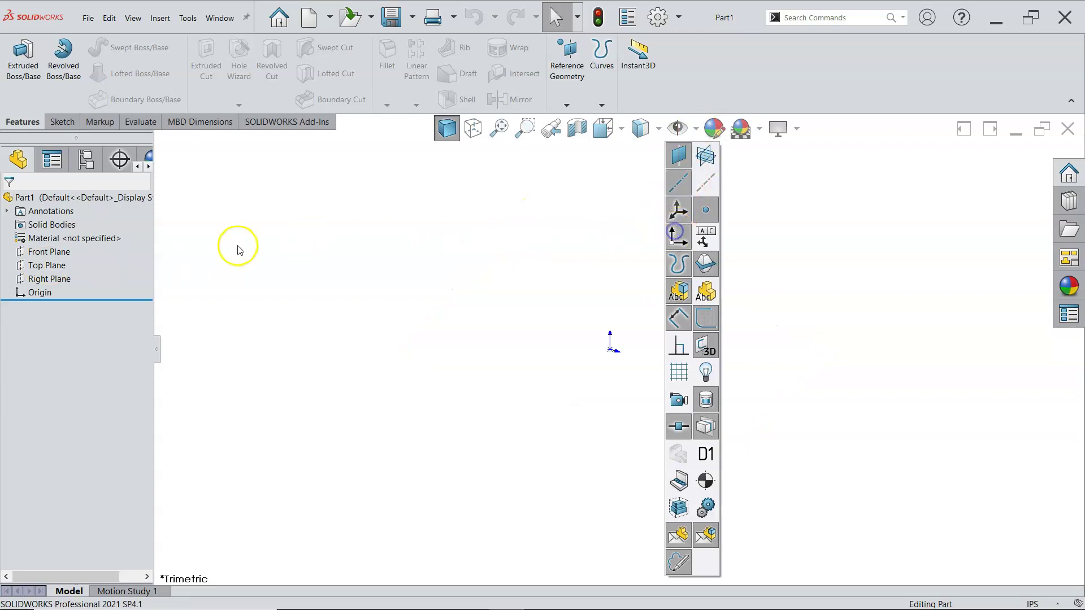
- Start a sketch on the Top Plane and sketch a circle about 2.62 in in diameter centred on the origin
{"action": "left_click", "coordinate": [49, 266]}
{"action": "left_click", "coordinate": [69, 252]}
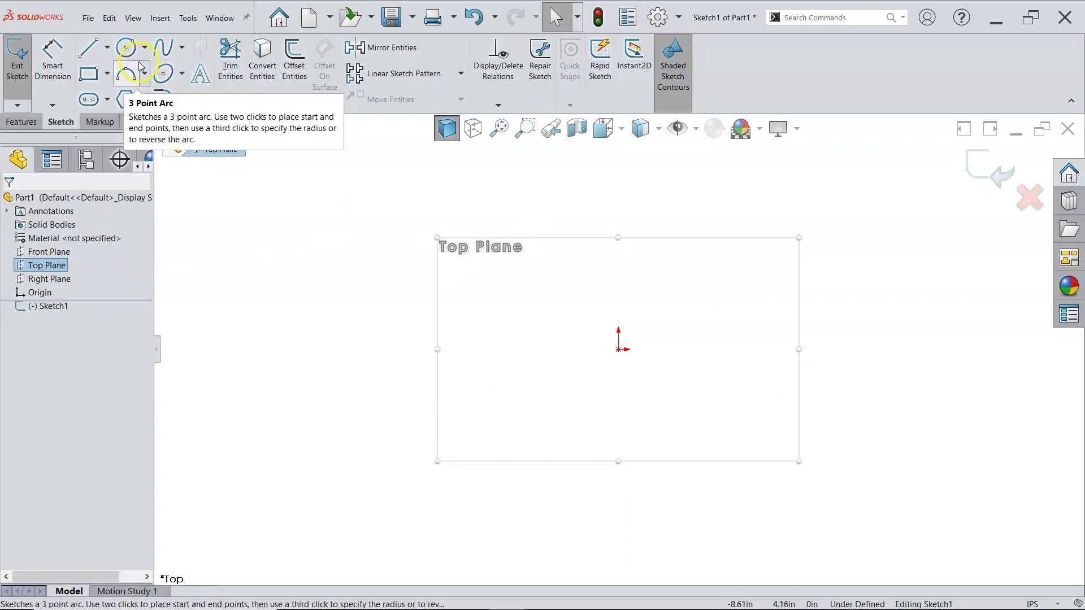
{"action": "left_click", "coordinate": [126, 47]}
{"action": "left_click", "coordinate": [622, 345]}
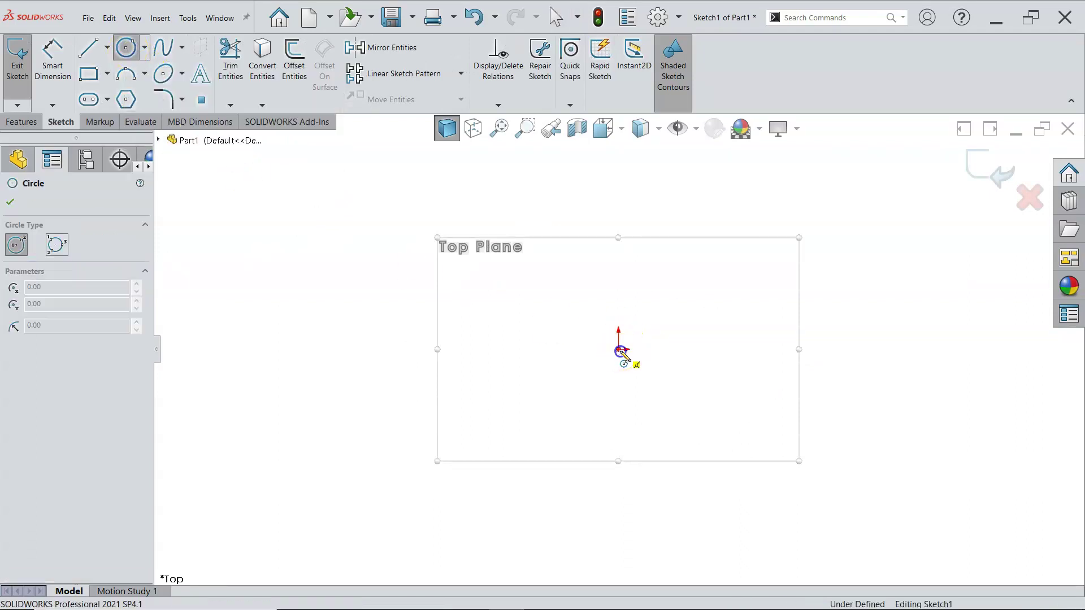
{"action": "left_click", "coordinate": [683, 375]}
- Dimension the circle's diameter with Smart Dimension and set it to 3 in
{"action": "right_click", "coordinate": [721, 371]}
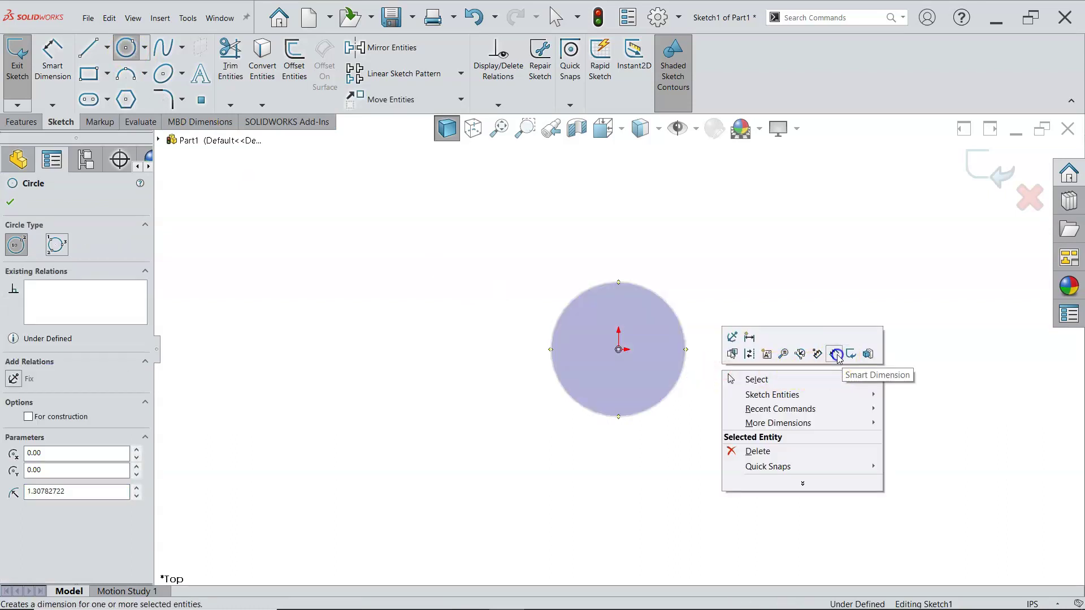
{"action": "left_click", "coordinate": [818, 354]}
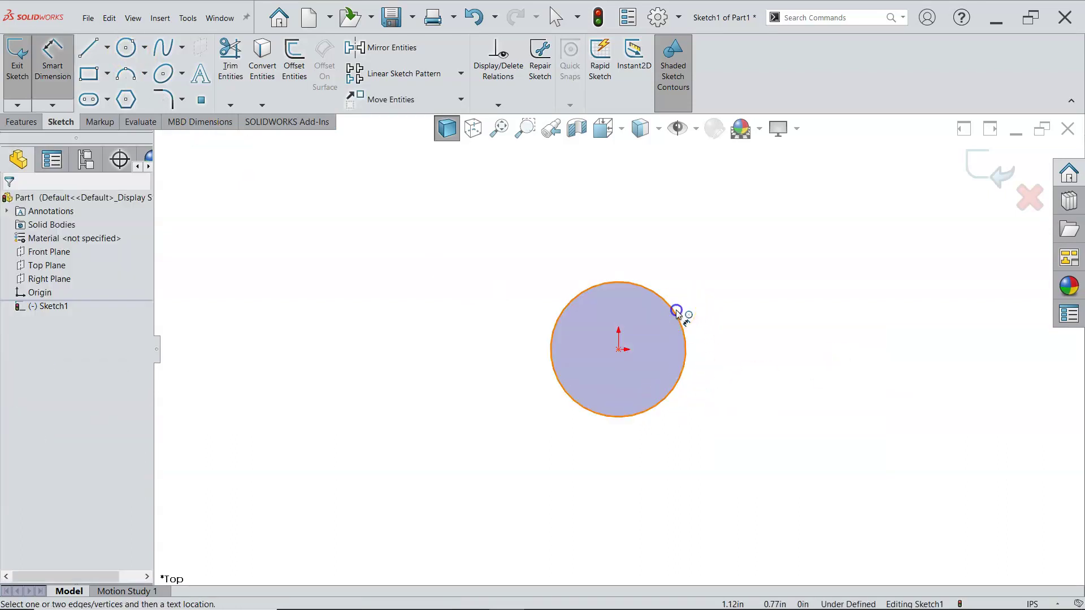
{"action": "left_click", "coordinate": [681, 311]}
{"action": "left_click", "coordinate": [747, 281]}
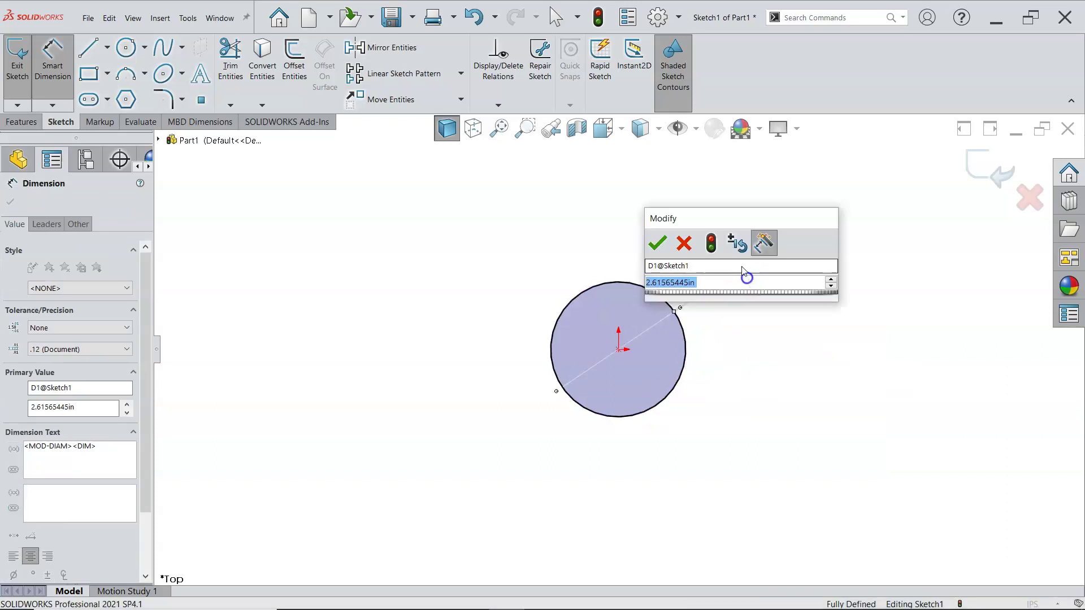
{"action": "type", "text": "e"}
{"action": "key", "text": "BackSpace"}
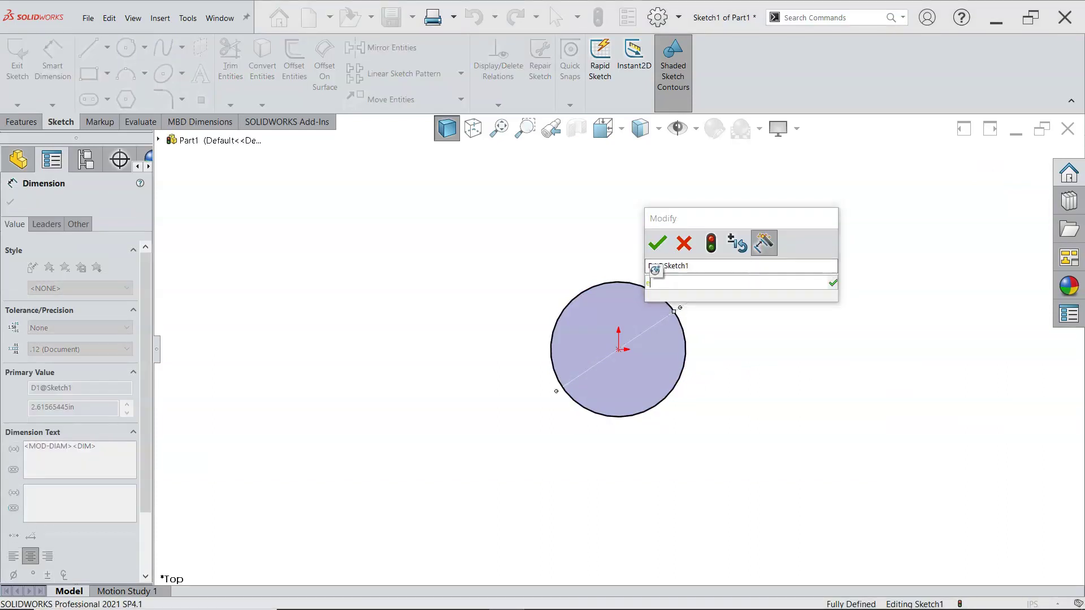
{"action": "type", "text": "3"}
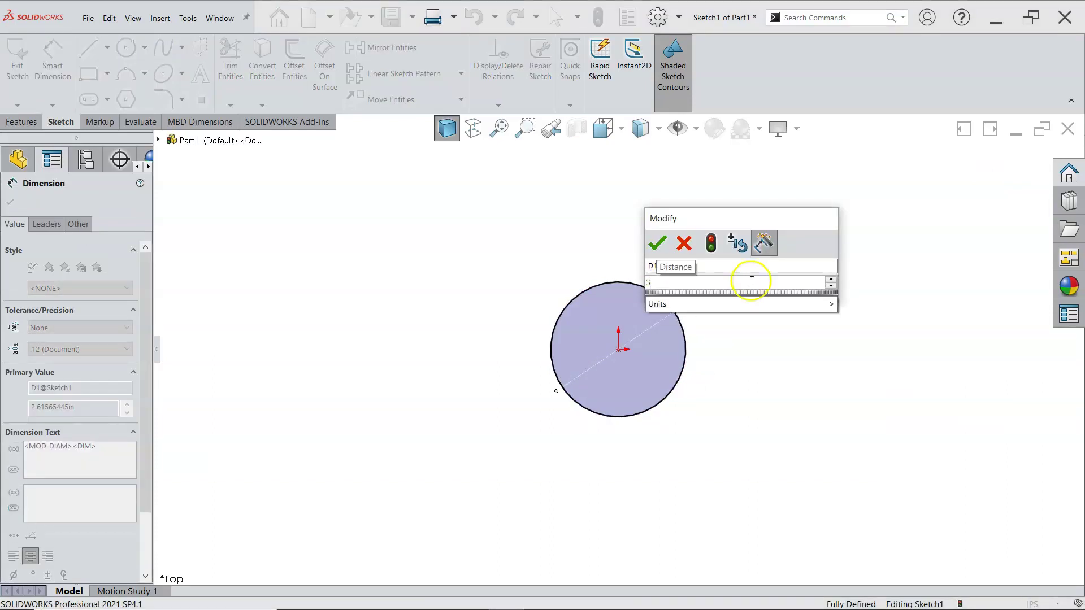
{"action": "left_click", "coordinate": [658, 244]}
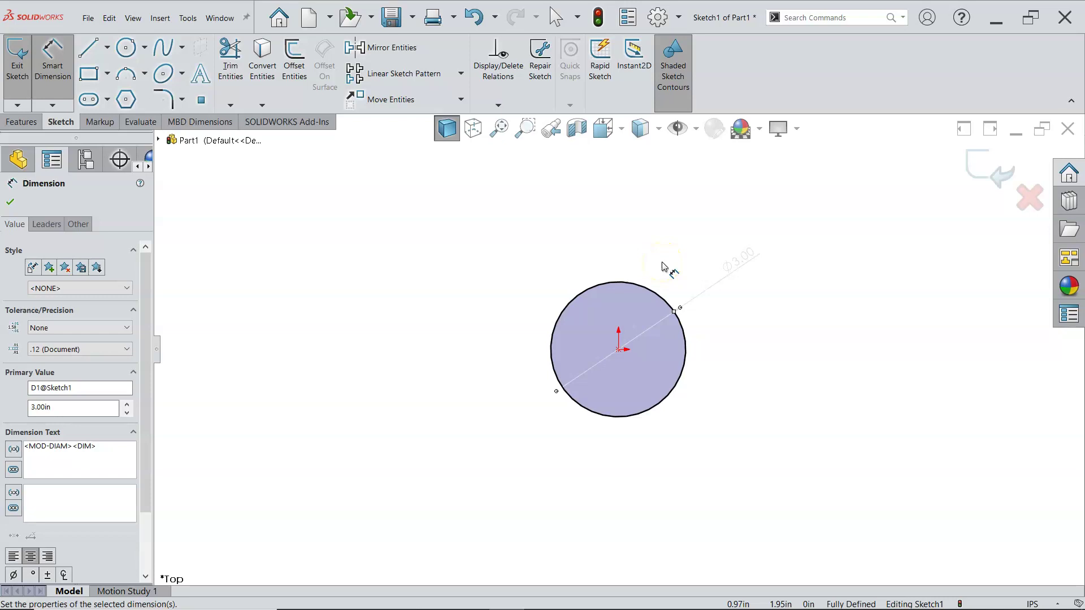
- Extrude the circle sketch as a blind boss with a depth of 5 in to form a right circular cylinder
{"action": "key", "text": "ctrl+7"}
{"action": "scroll", "coordinate": [651, 271], "scroll_direction": "up", "scroll_amount": 2}
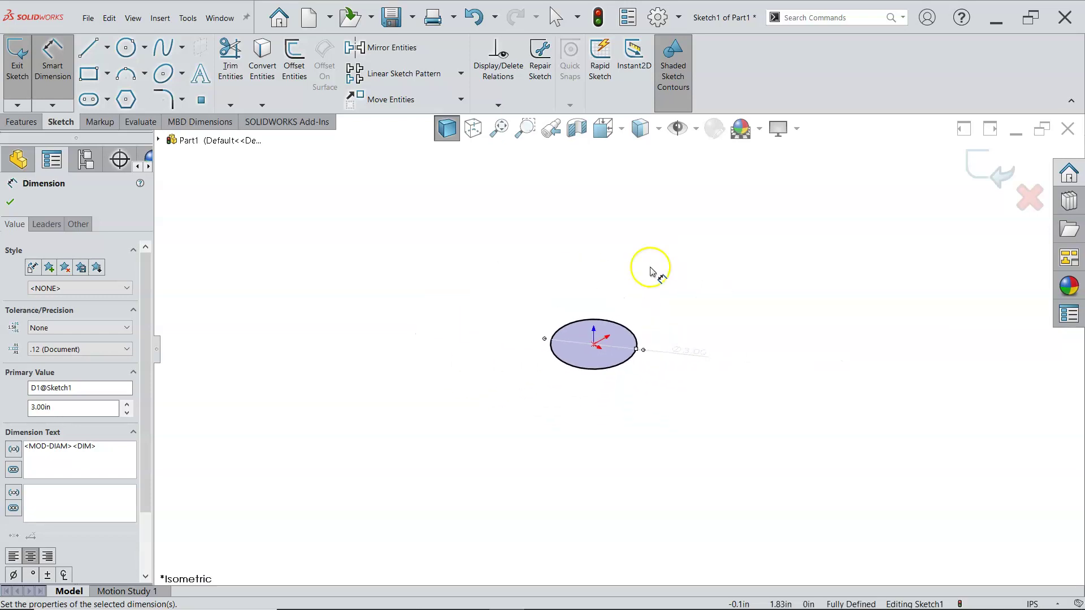
{"action": "scroll", "coordinate": [588, 235], "scroll_direction": "down", "scroll_amount": 3}
{"action": "mouse_move", "coordinate": [605, 283]}
{"action": "middle_mouse_down"}
{"action": "mouse_move", "coordinate": [640, 309]}
{"action": "mouse_move", "coordinate": [637, 276]}
{"action": "mouse_move", "coordinate": [639, 344]}
{"action": "middle_mouse_up"}
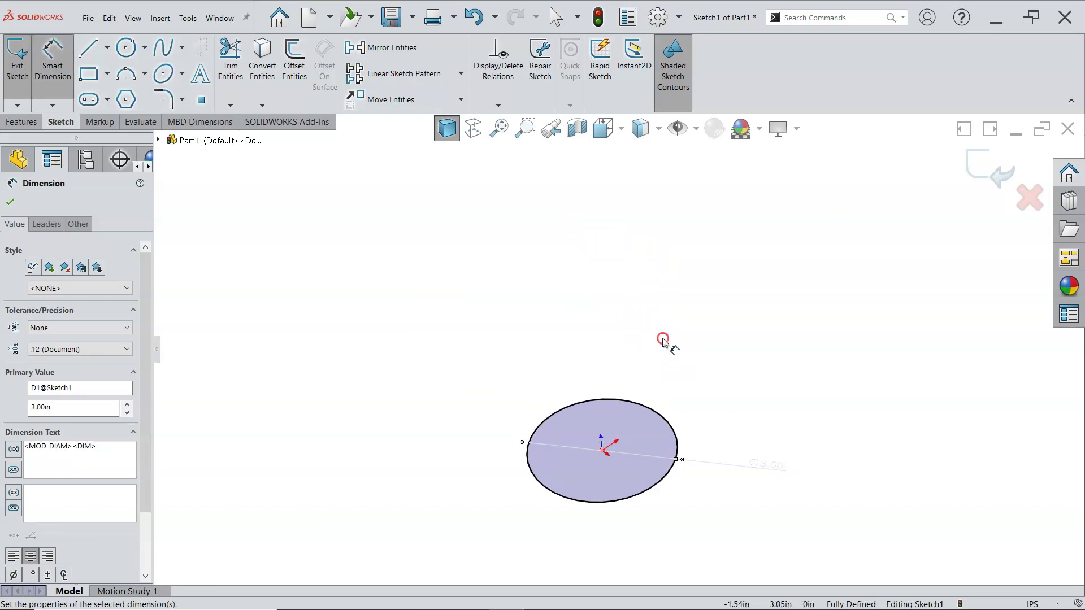
{"action": "right_click", "coordinate": [663, 341]}
{"action": "left_click", "coordinate": [697, 377]}
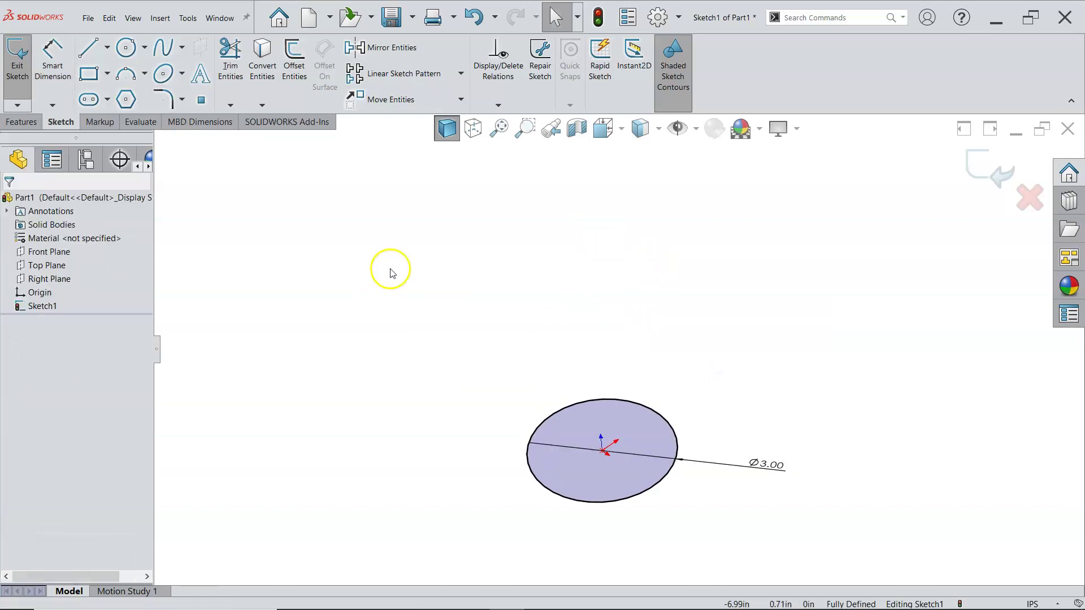
{"action": "left_click", "coordinate": [26, 124]}
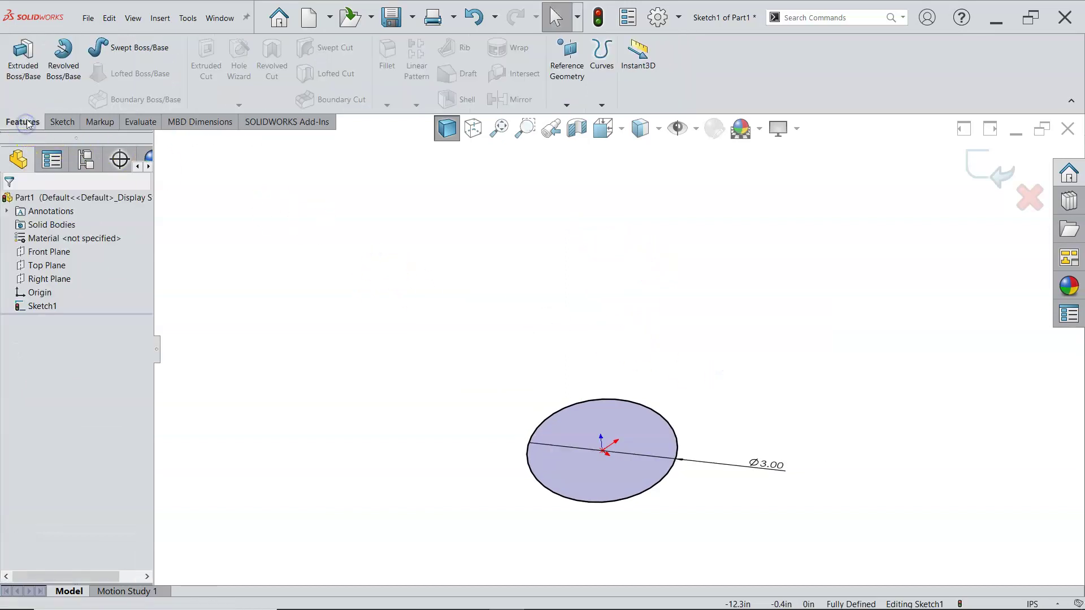
{"action": "left_click", "coordinate": [23, 56]}
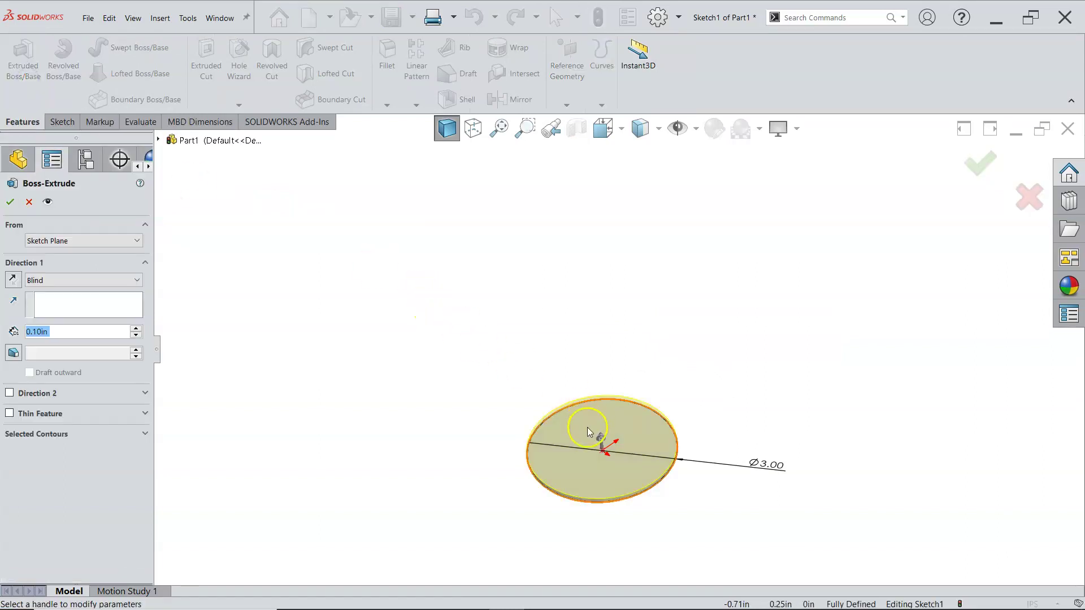
{"action": "mouse_move", "coordinate": [603, 444]}
{"action": "left_mouse_down"}
{"action": "mouse_move", "coordinate": [613, 322]}
{"action": "mouse_move", "coordinate": [605, 310]}
{"action": "left_mouse_up"}
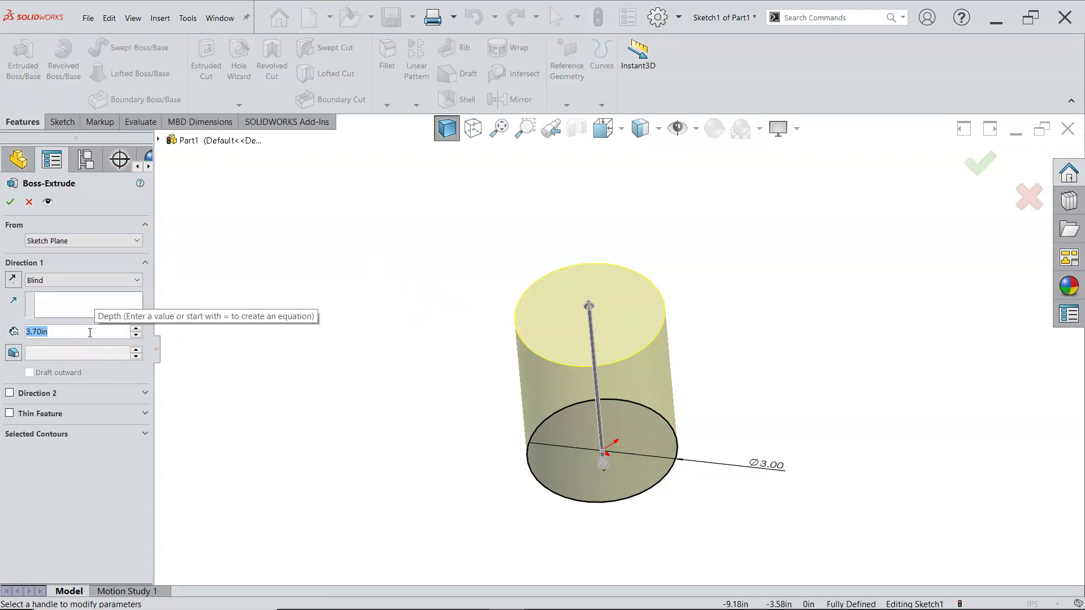
{"action": "type", "text": "5"}
{"action": "key", "text": "Return"}
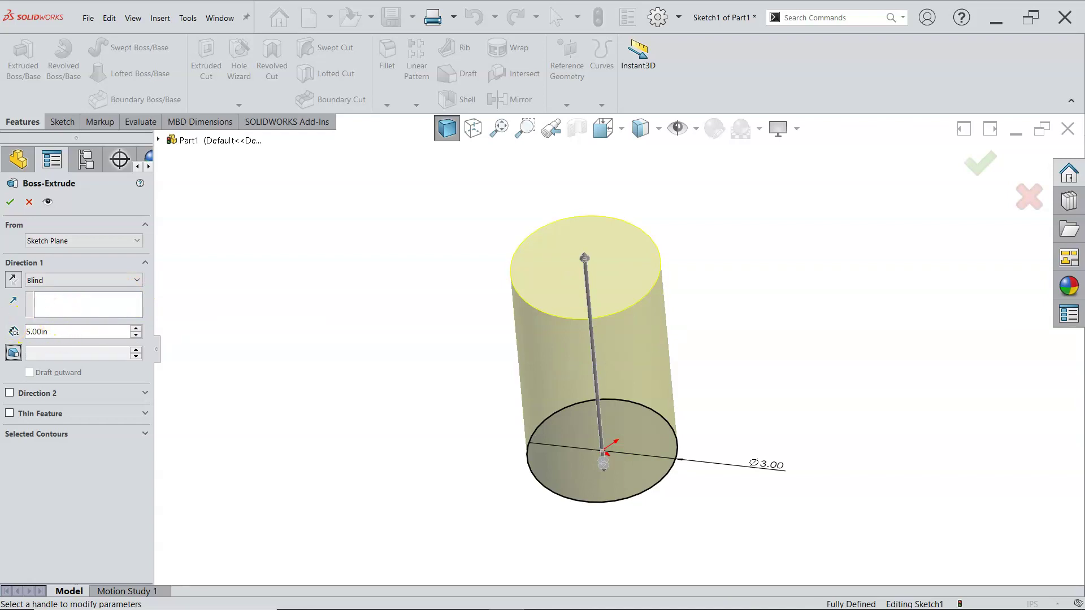
{"action": "left_click", "coordinate": [10, 202]}
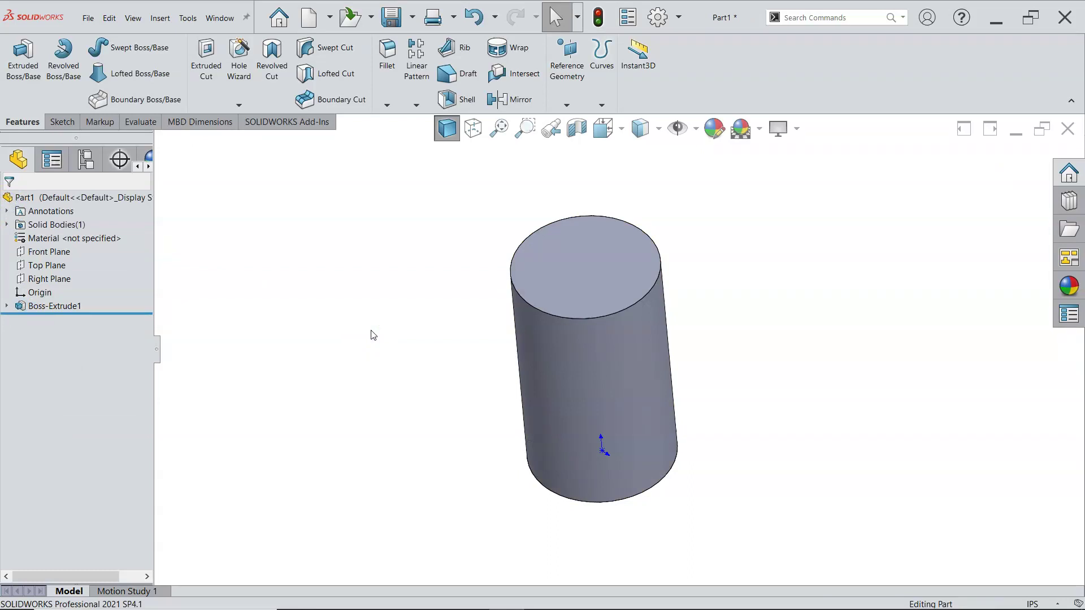
- Hide the extruded cylinder's solid body in the front view
{"action": "key", "text": "ctrl+1"}
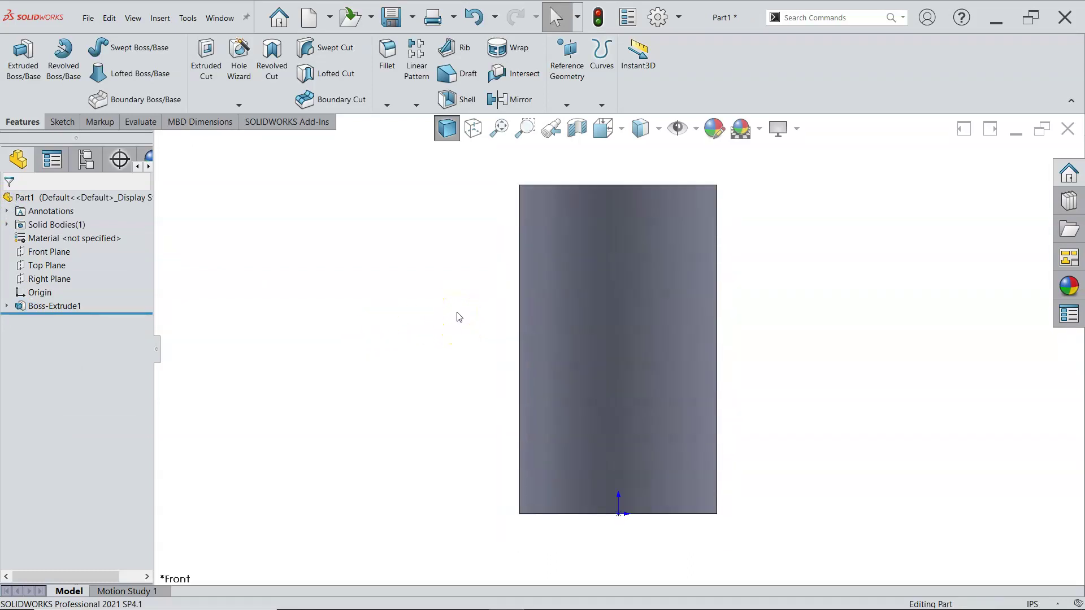
{"action": "left_click", "coordinate": [6, 226]}
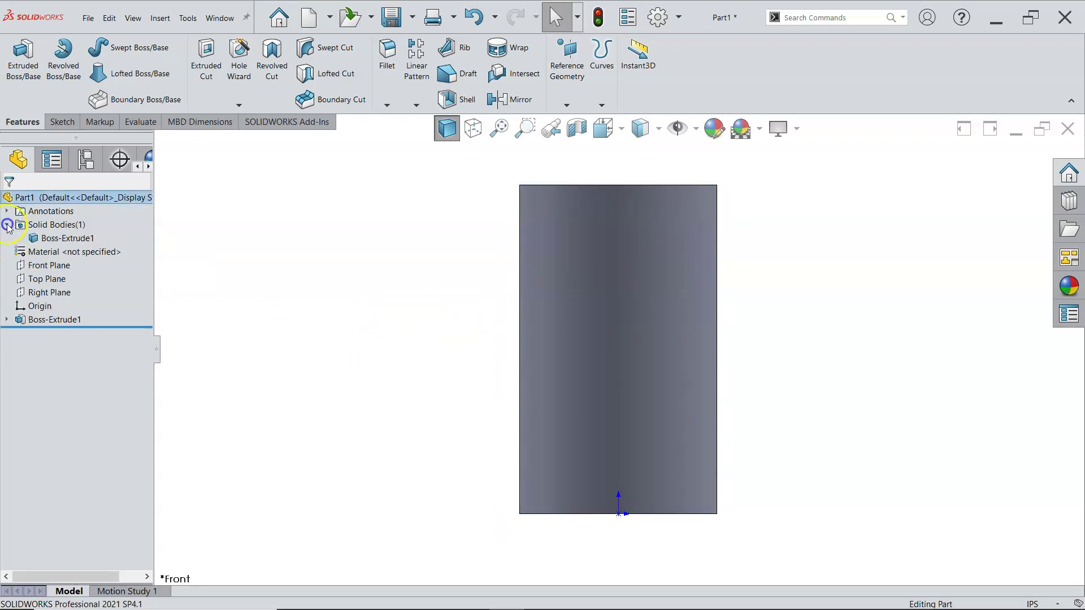
{"action": "left_click", "coordinate": [83, 239]}
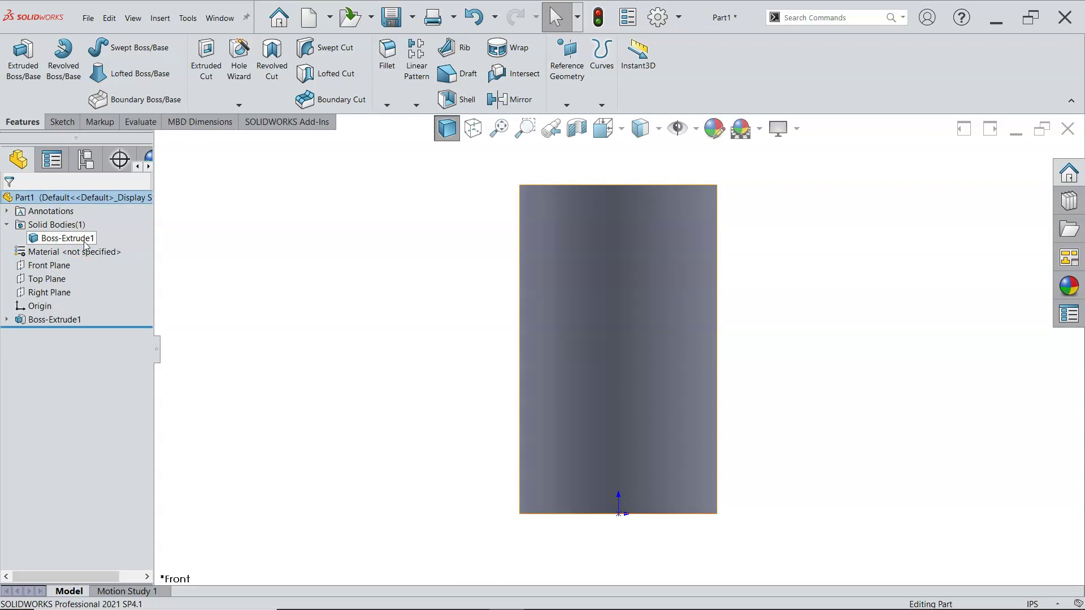
{"action": "right_click", "coordinate": [84, 244]}
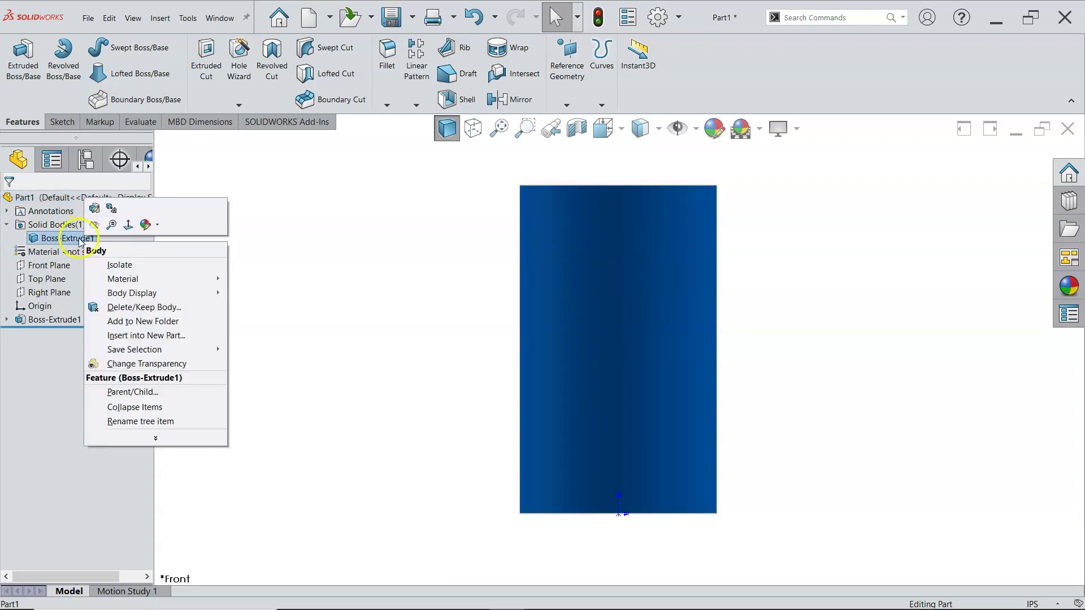
{"action": "left_click", "coordinate": [95, 225]}
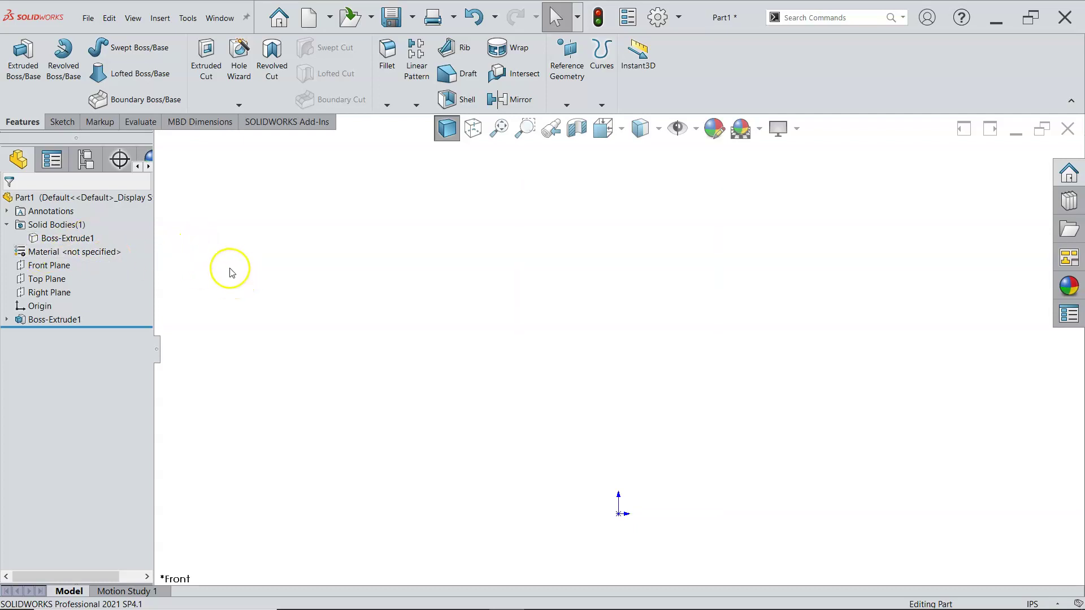
- Start a new sketch on the Front Plane
{"action": "left_click", "coordinate": [60, 269]}
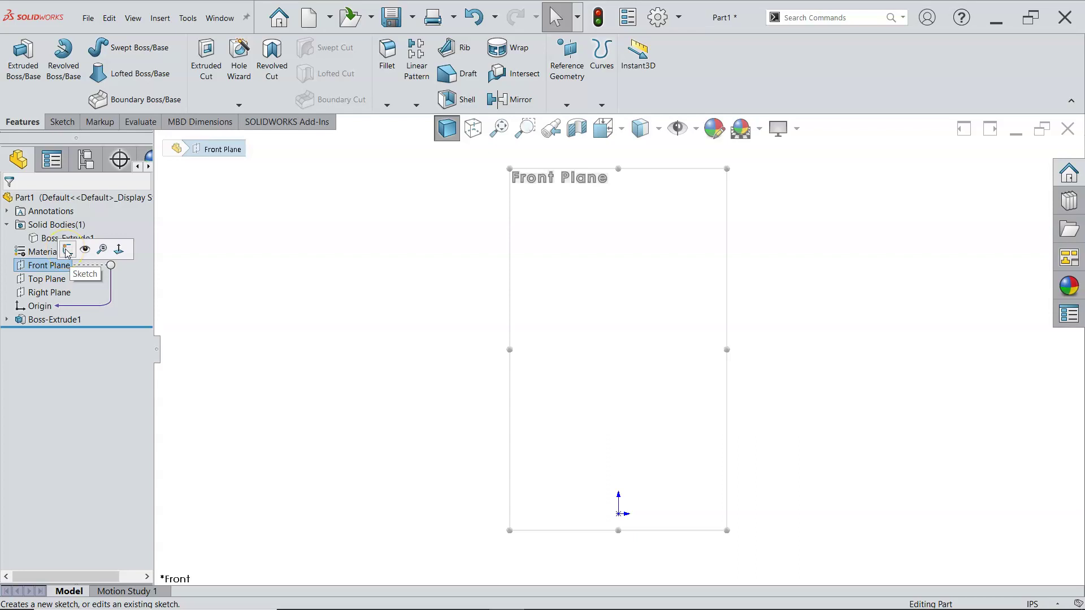
{"action": "left_click", "coordinate": [68, 251]}
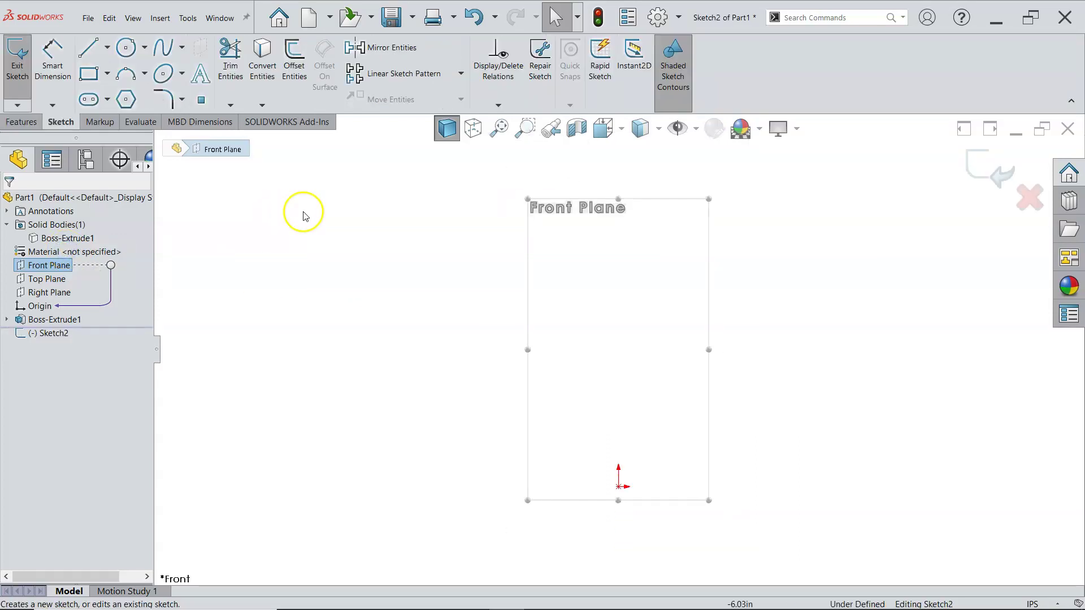
{"action": "key", "text": "z"}
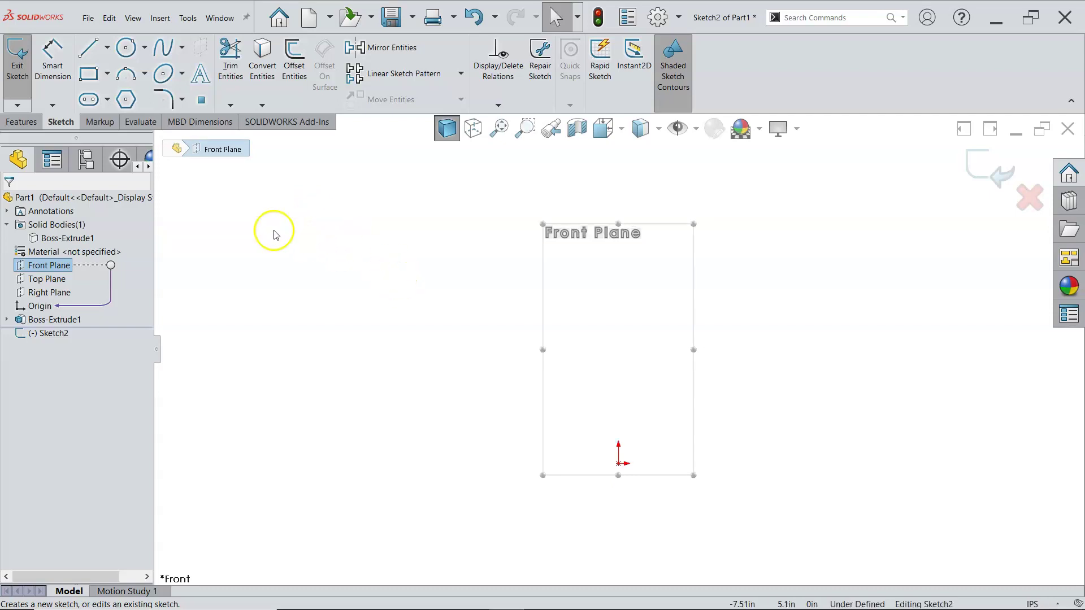
{"action": "left_click", "coordinate": [274, 229]}
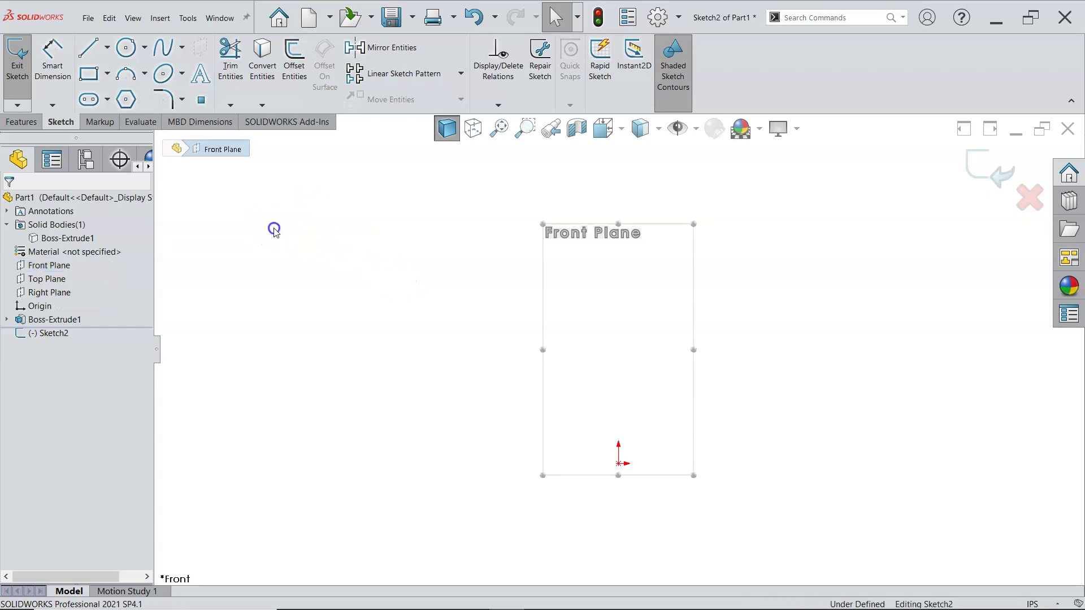
{"action": "left_click", "coordinate": [22, 121]}
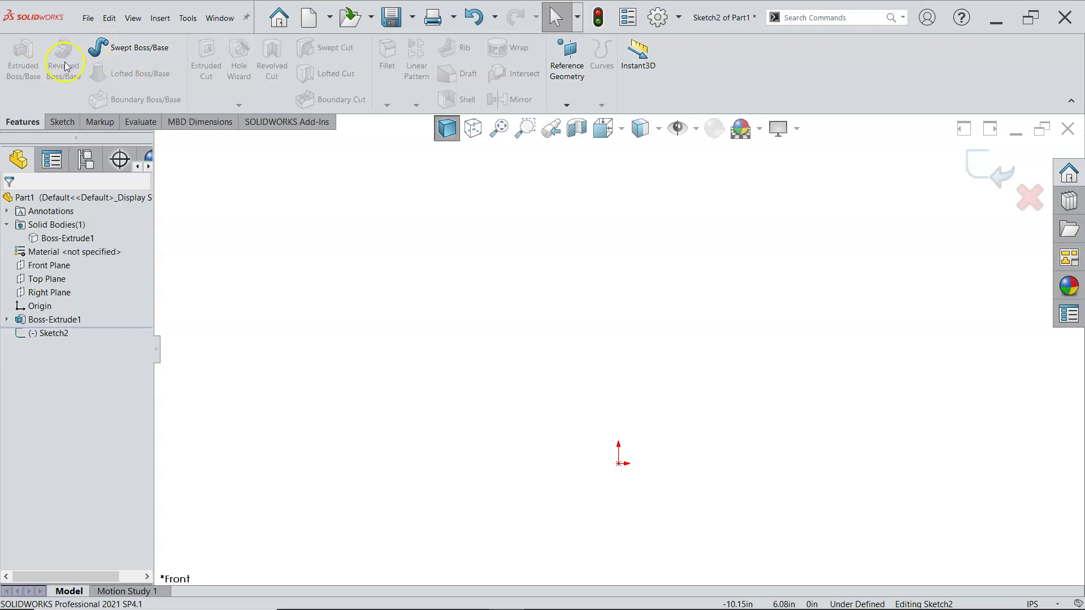
{"action": "left_click", "coordinate": [61, 122]}
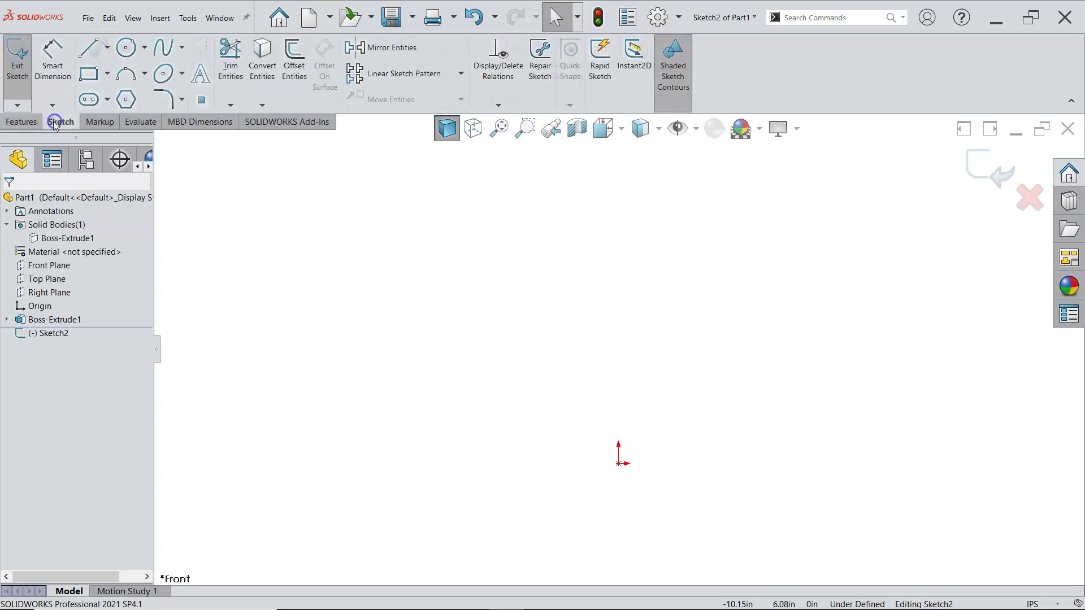
- Sketch an infinite-length vertical centerline through the origin
{"action": "left_click", "coordinate": [114, 53]}
{"action": "left_click", "coordinate": [108, 48]}
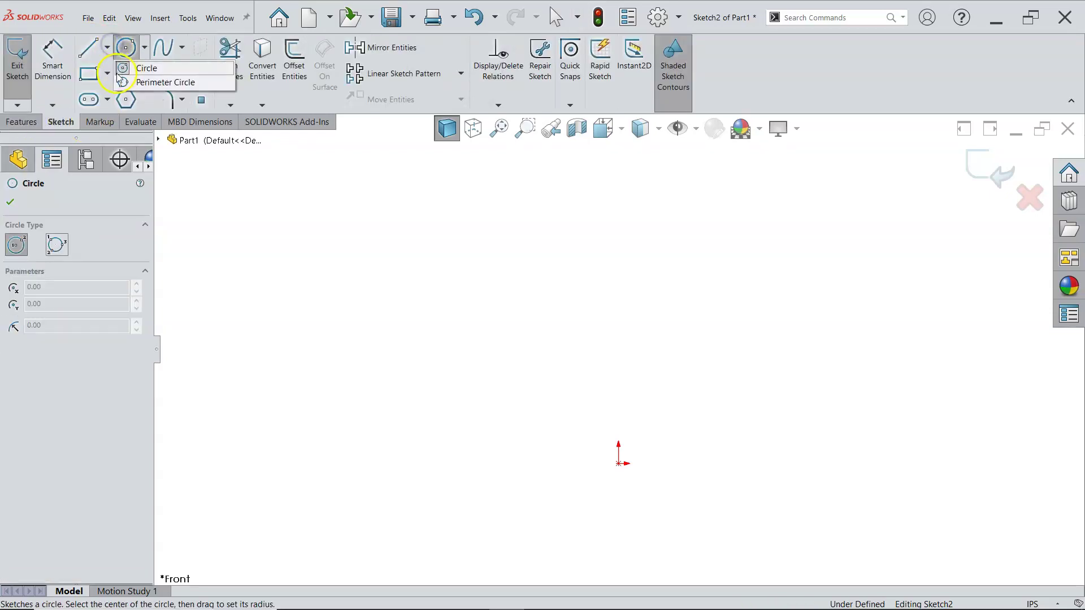
{"action": "left_click", "coordinate": [113, 82]}
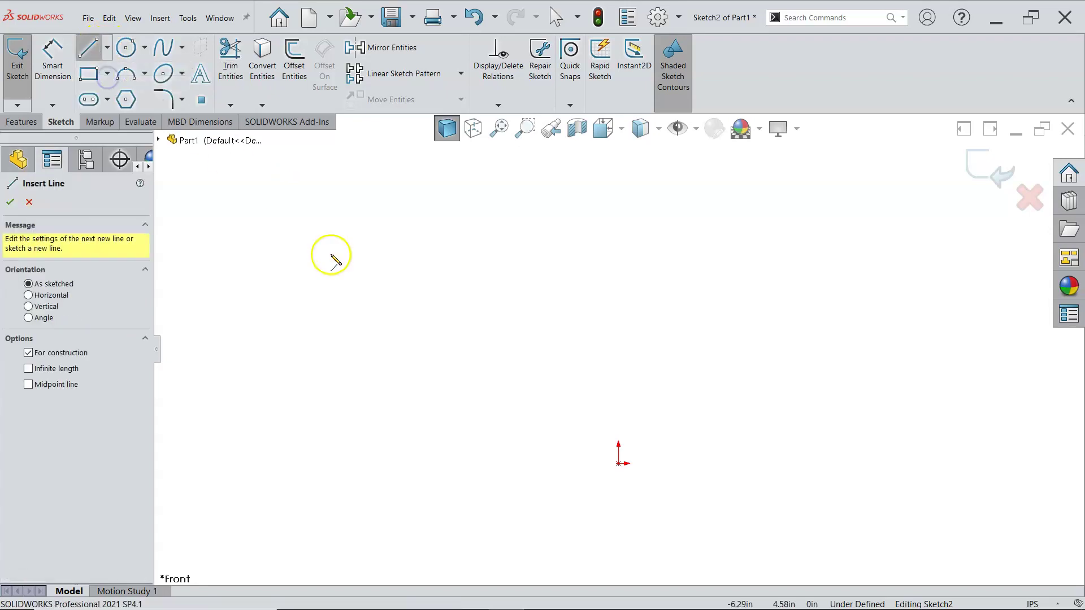
{"action": "left_click", "coordinate": [29, 306]}
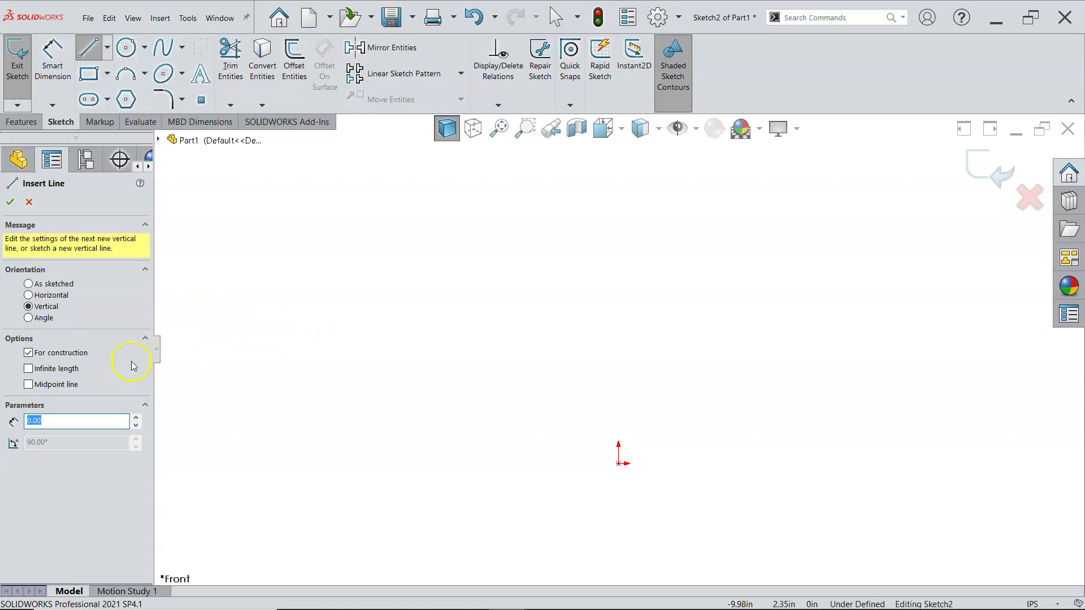
{"action": "left_click", "coordinate": [69, 311]}
{"action": "left_click", "coordinate": [62, 371]}
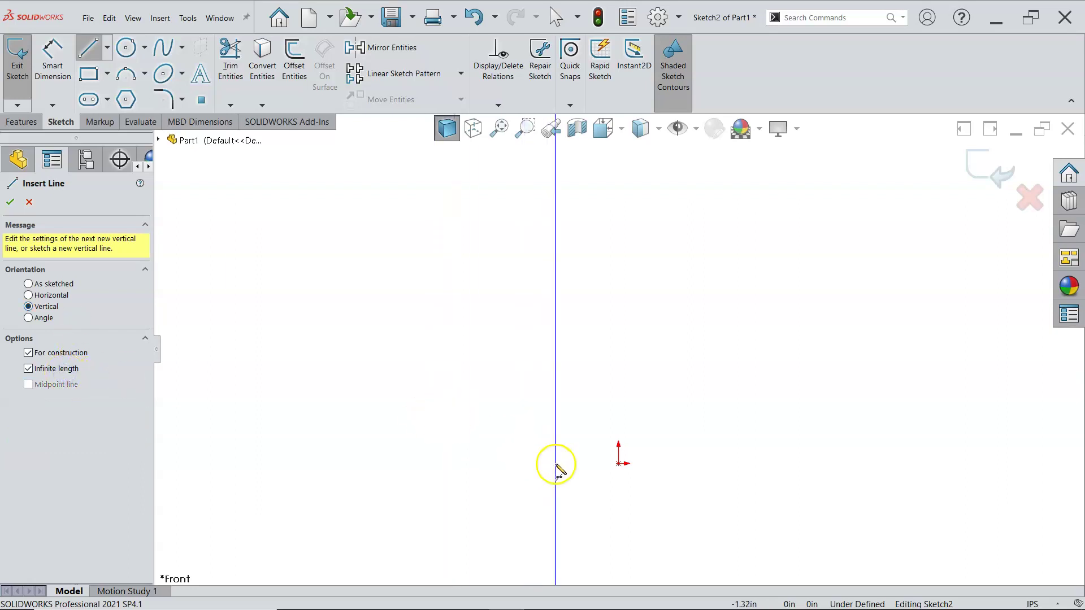
{"action": "left_click", "coordinate": [619, 464]}
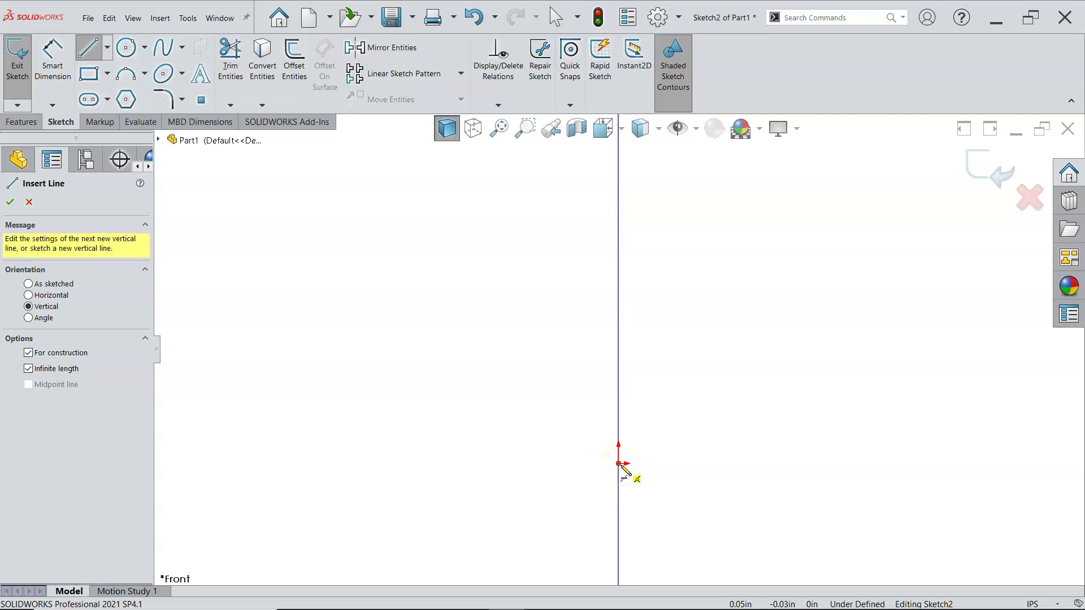
{"action": "left_click", "coordinate": [620, 464]}
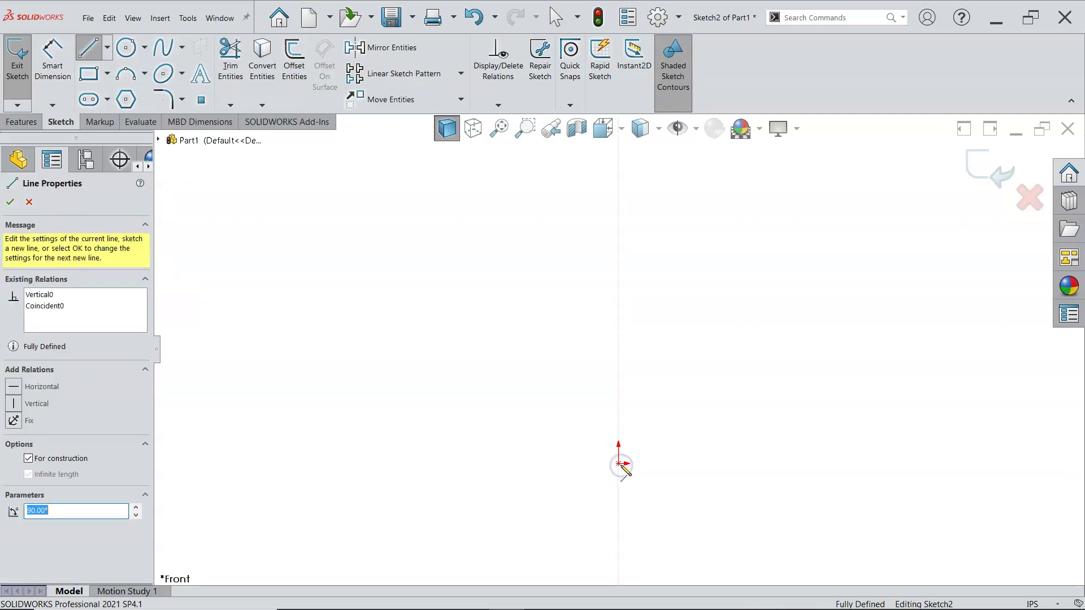
{"action": "right_click", "coordinate": [651, 429]}
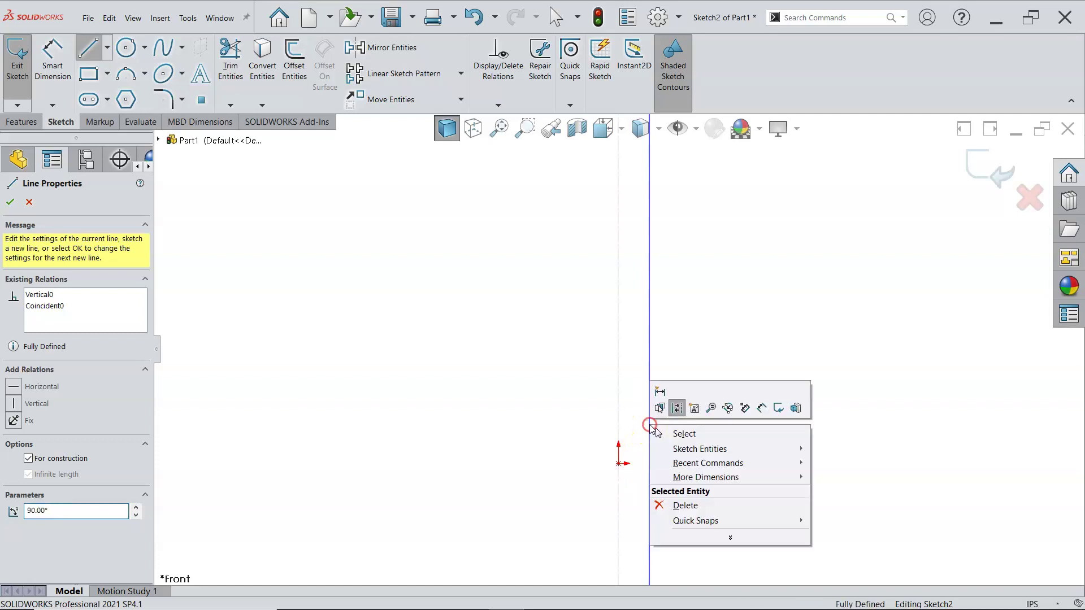
{"action": "left_click", "coordinate": [684, 434]}
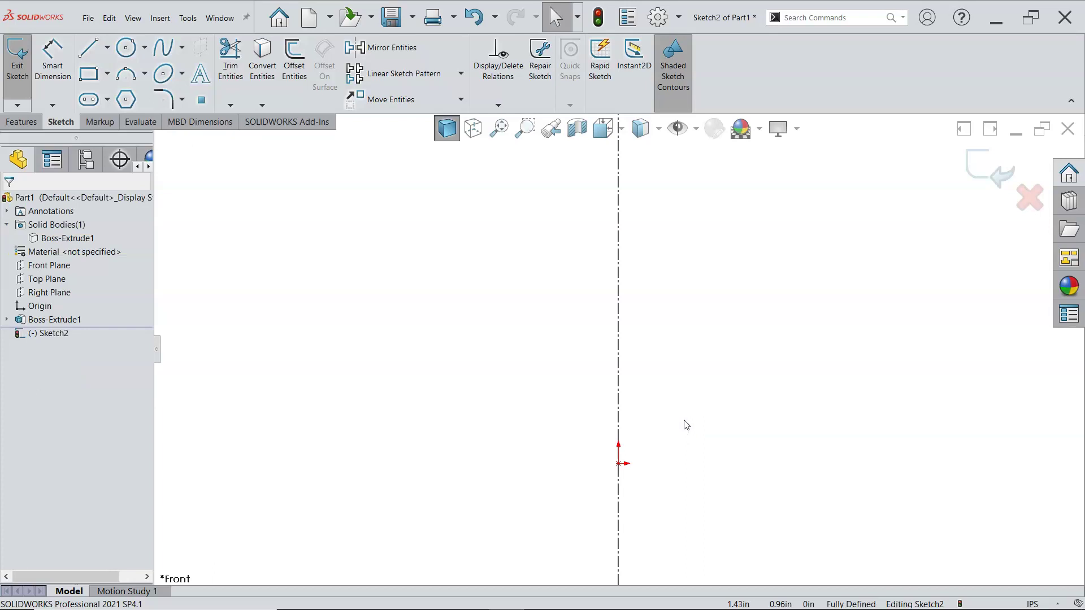
- Sketch a corner rectangle from the origin beside the centerline and stretch its free corner to about 2.3 in wide by 5.85 in high
{"action": "key", "text": "l"}
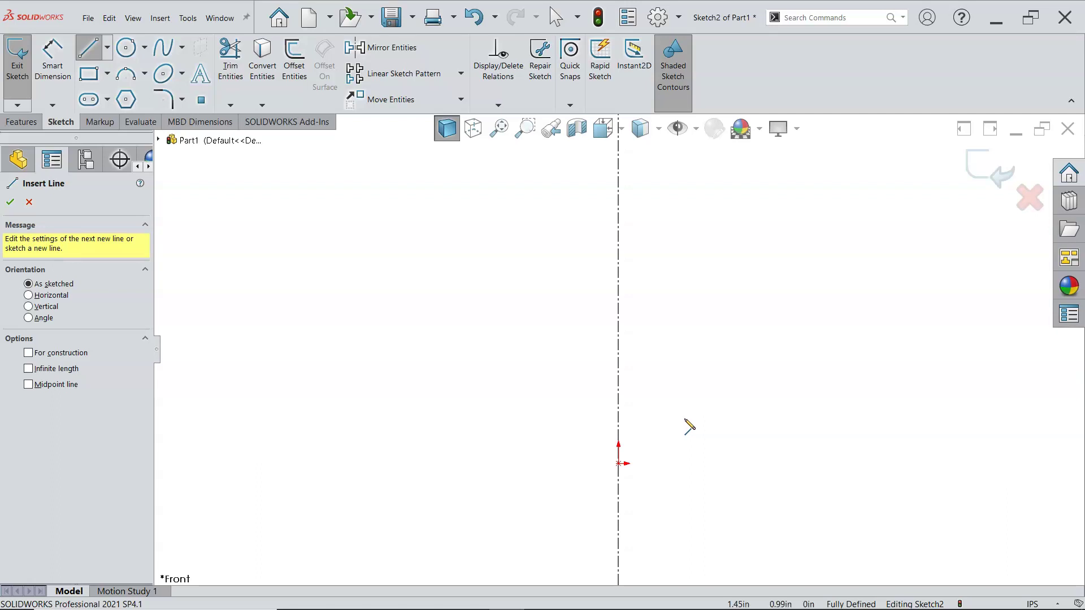
{"action": "key", "text": "Escape"}
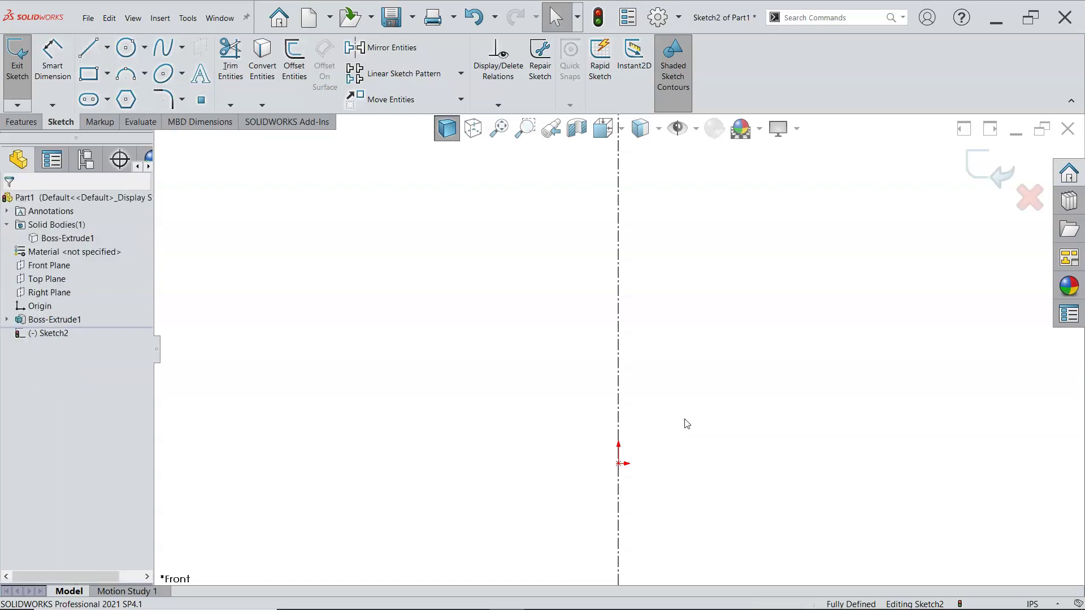
{"action": "left_click", "coordinate": [91, 75]}
{"action": "left_click", "coordinate": [619, 464]}
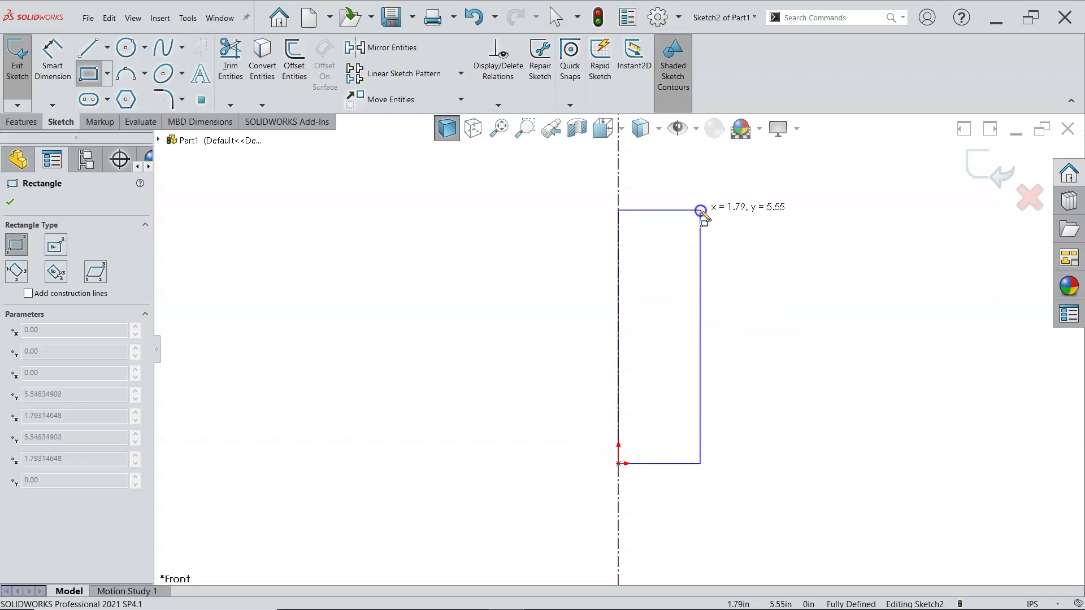
{"action": "left_click", "coordinate": [701, 211]}
{"action": "right_click", "coordinate": [769, 253]}
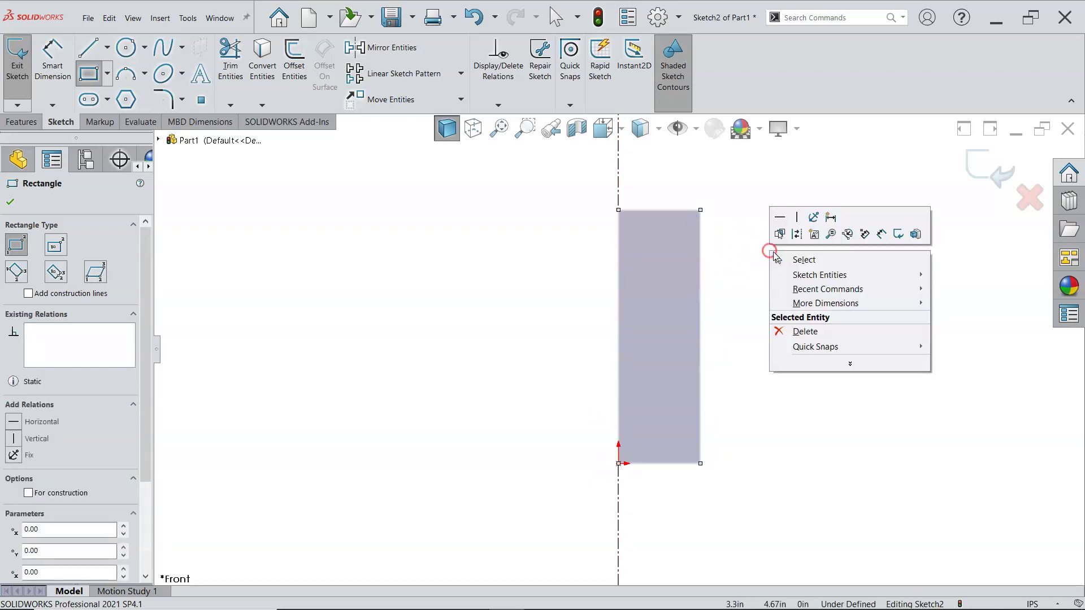
{"action": "left_click", "coordinate": [812, 261]}
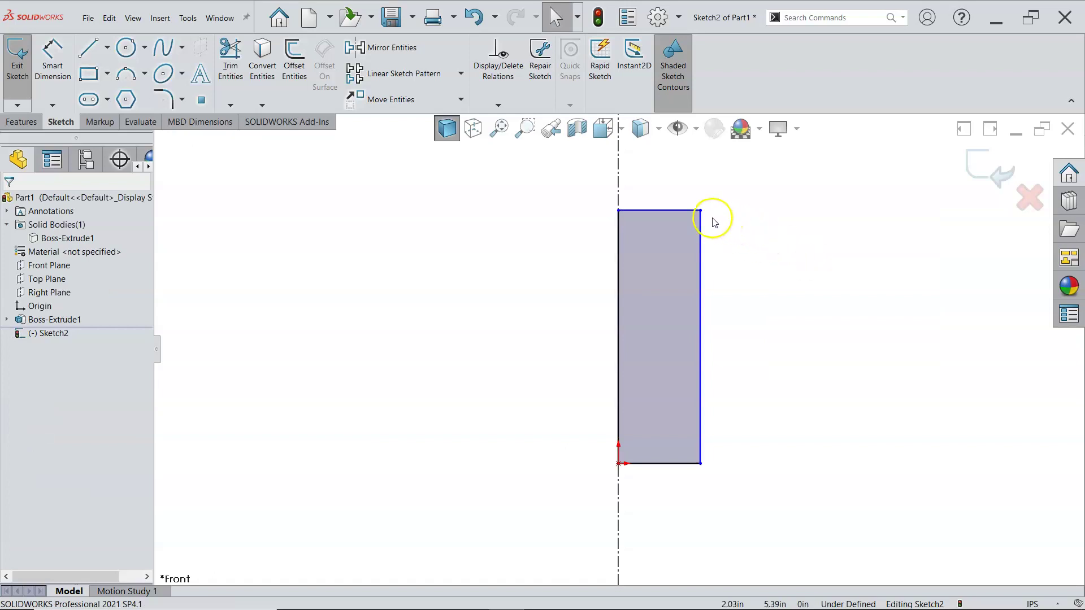
{"action": "left_click_drag", "start_coordinate": [701, 210], "coordinate": [724, 197]}
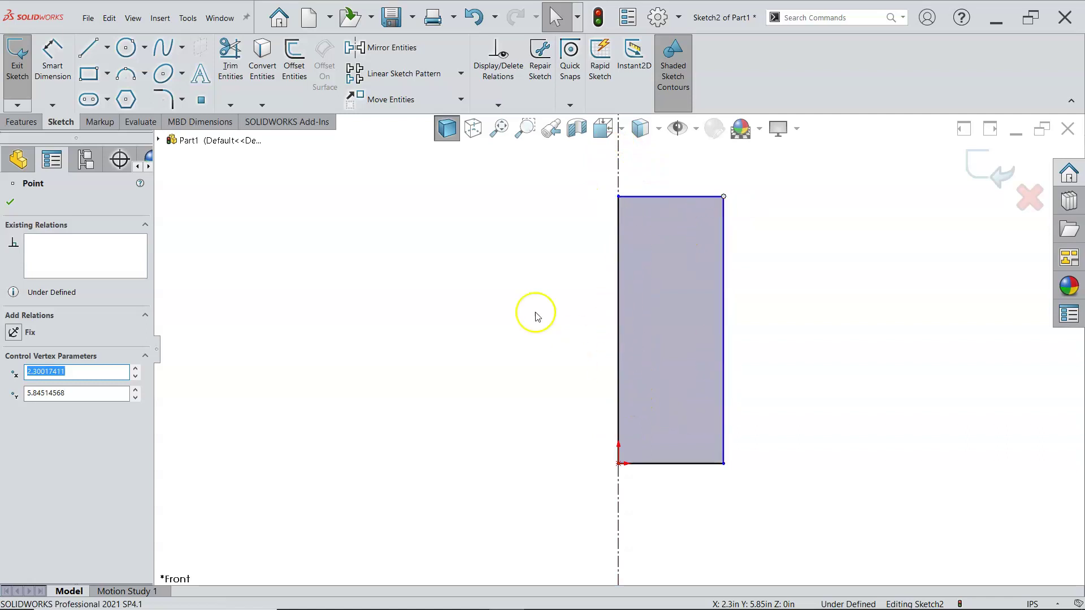
- Dimension the rectangle's outer vertical edge across the centerline as a diameter with Smart Dimension and set it to 3 in
{"action": "left_click", "coordinate": [52, 62]}
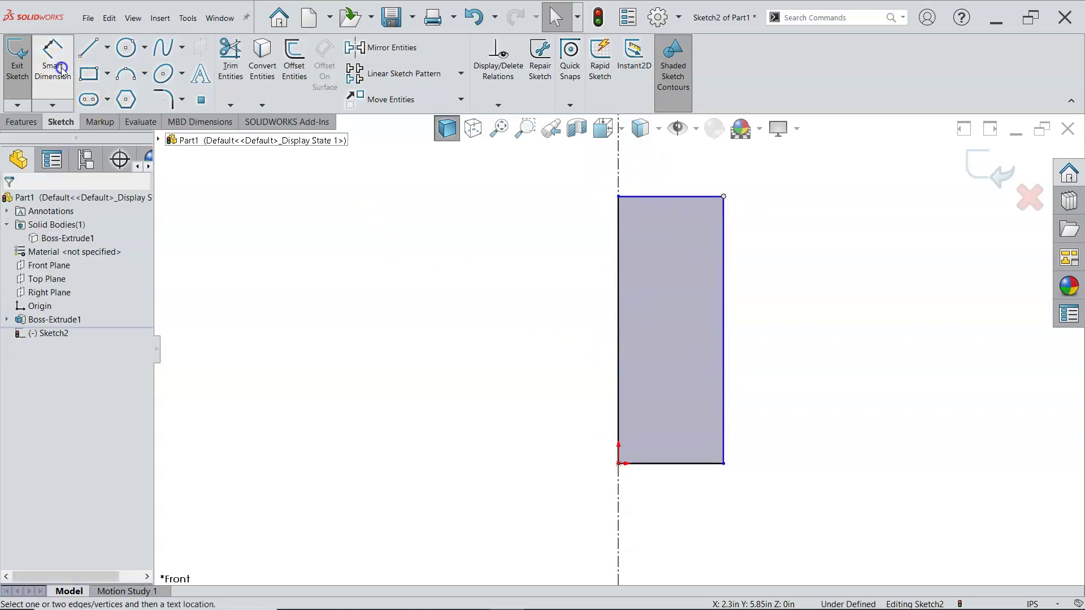
{"action": "left_click", "coordinate": [624, 205]}
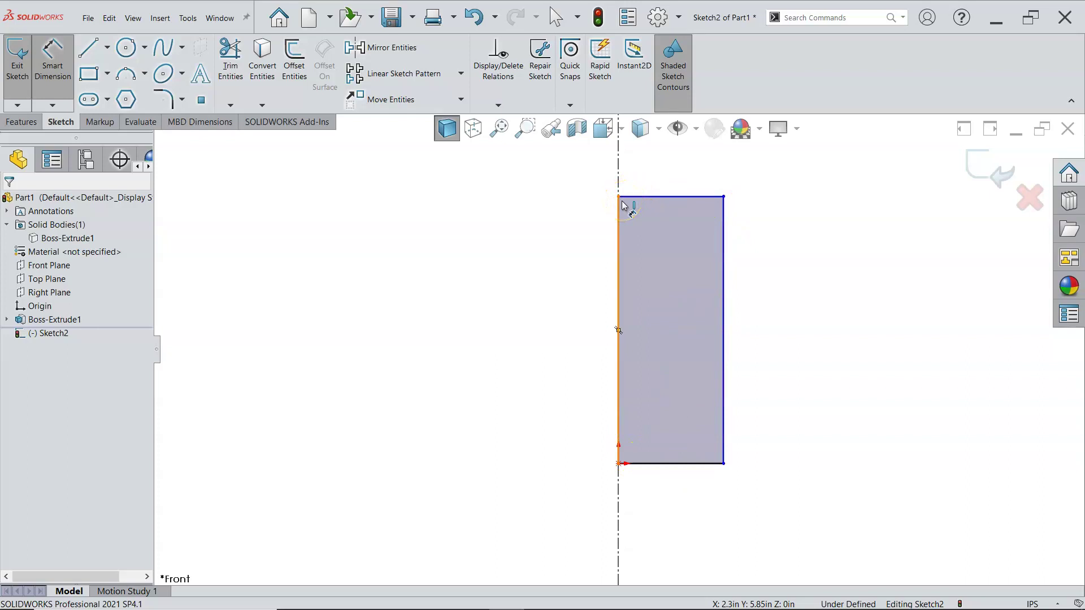
{"action": "left_click", "coordinate": [624, 226]}
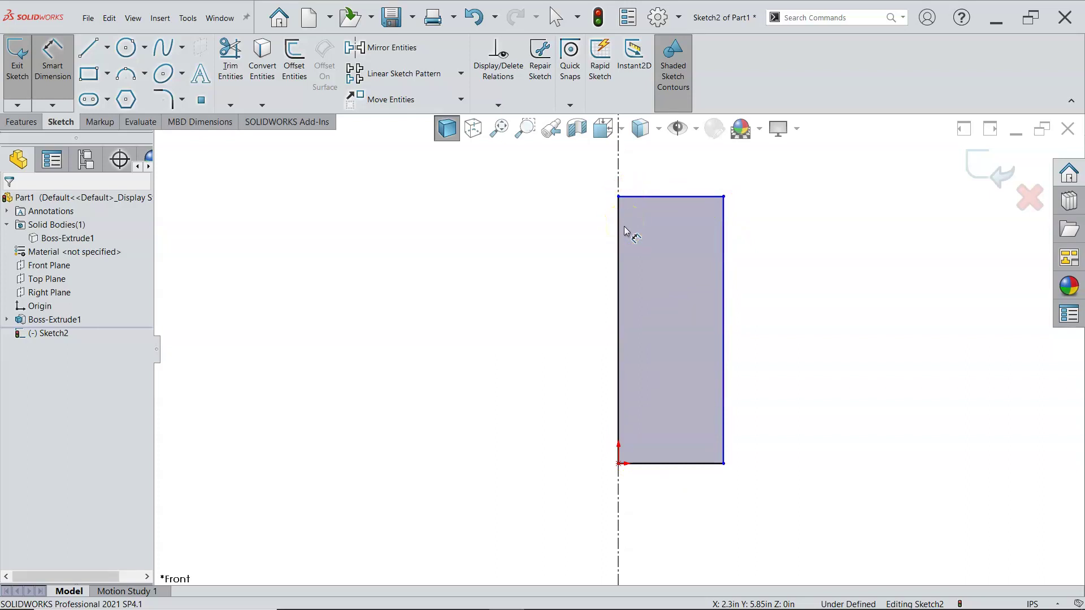
{"action": "left_click", "coordinate": [624, 312]}
{"action": "left_click", "coordinate": [558, 305]}
{"action": "left_click", "coordinate": [697, 364]}
{"action": "left_click", "coordinate": [705, 351]}
{"action": "left_click", "coordinate": [721, 360]}
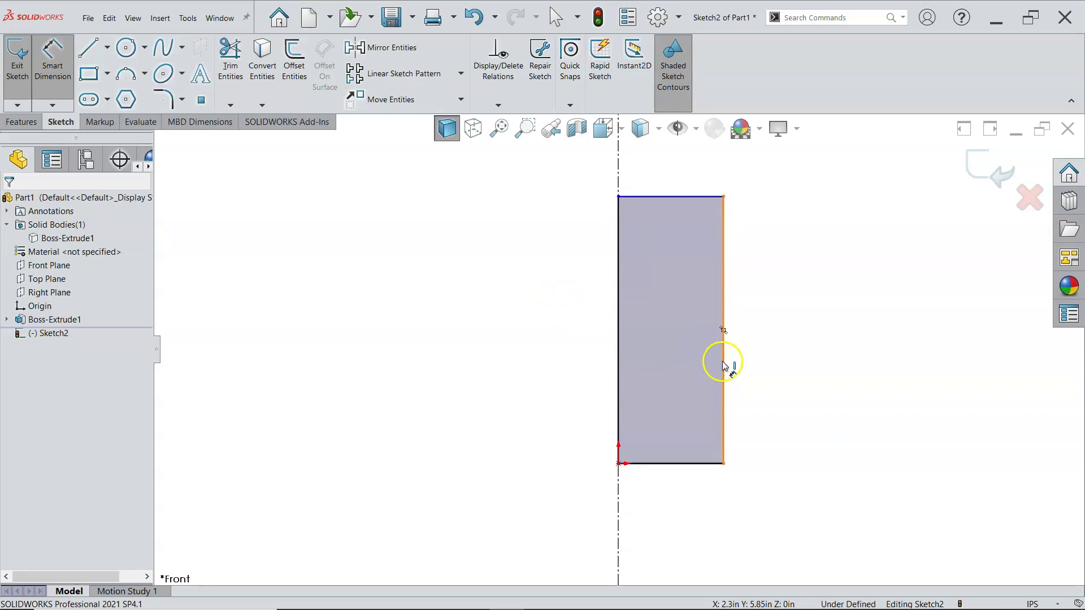
{"action": "left_click", "coordinate": [730, 360]}
{"action": "left_click_drag", "start_coordinate": [726, 408], "coordinate": [472, 480]}
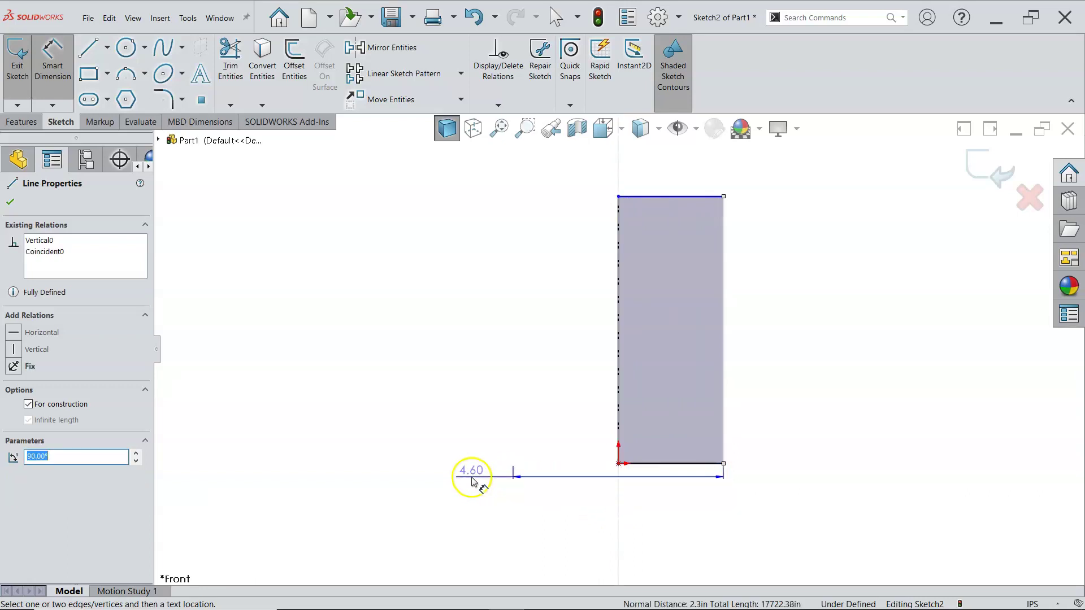
{"action": "left_click", "coordinate": [473, 483]}
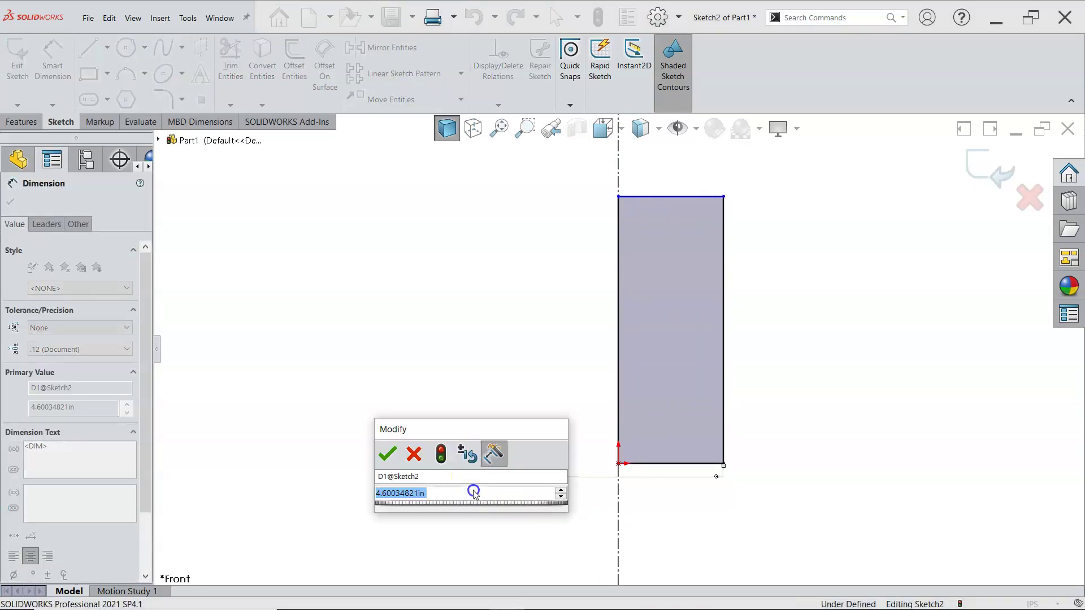
{"action": "type", "text": "3"}
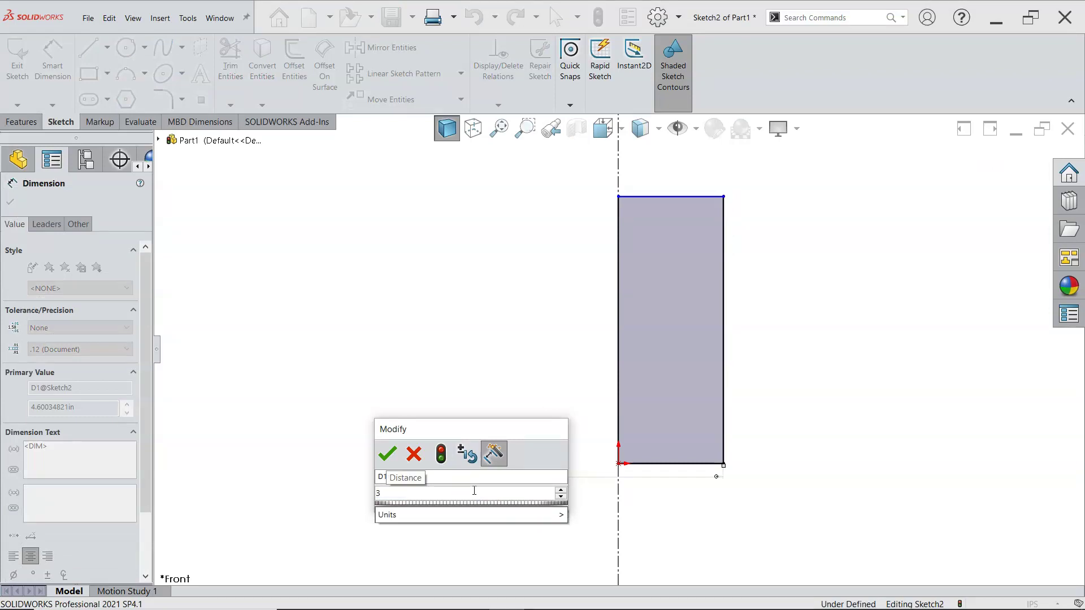
{"action": "key", "text": "Return"}
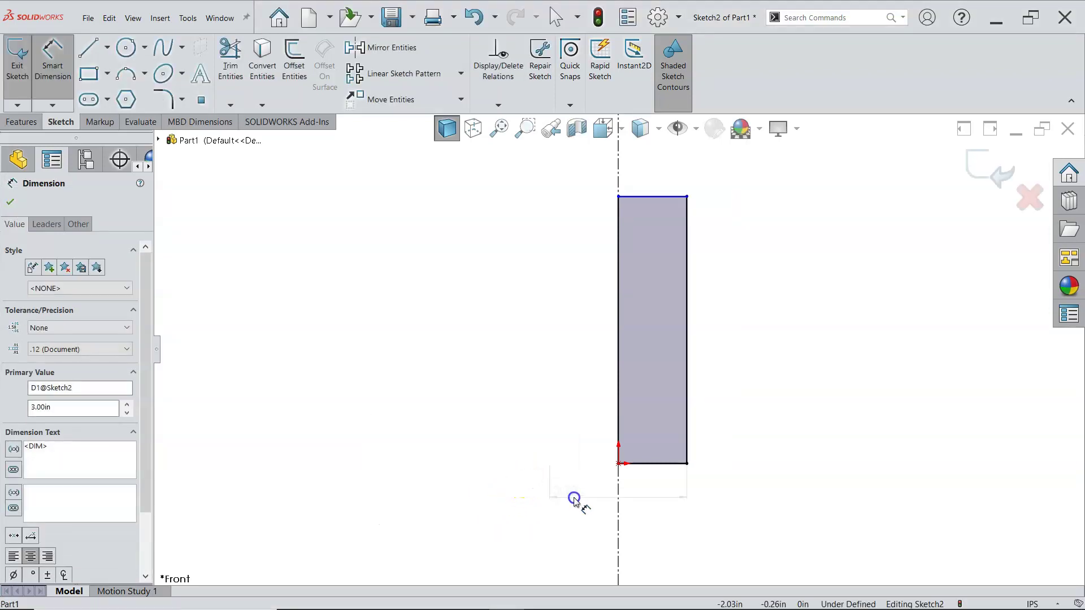
{"action": "left_click", "coordinate": [573, 498]}
{"action": "key", "text": "Escape"}
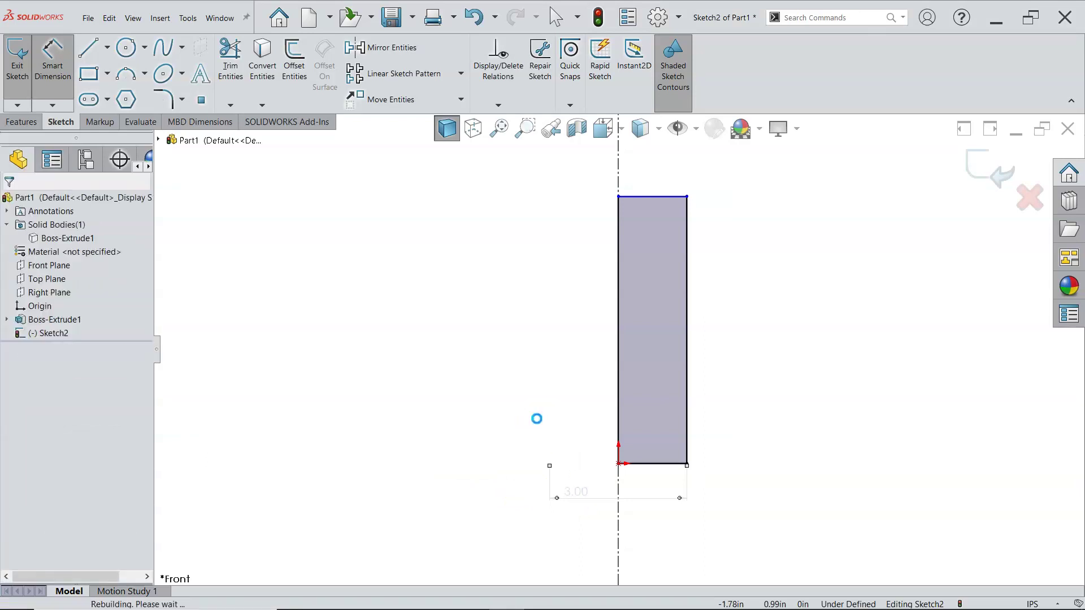
- Undo the 3 in value and the diameter dimension on the rectangle
{"action": "key", "text": "ctrl+z"}
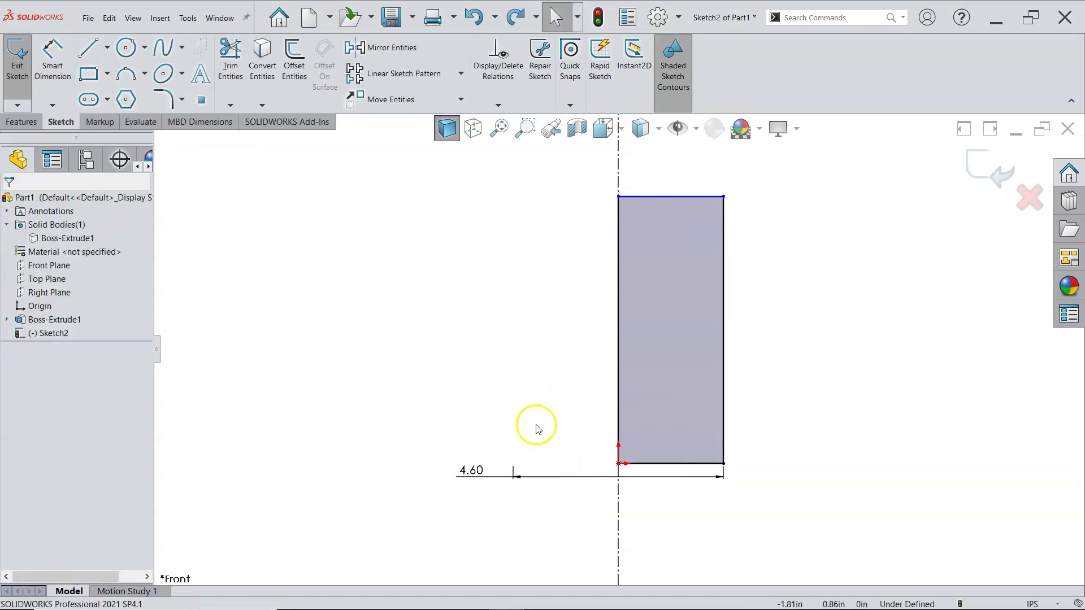
{"action": "key", "text": "ctrl+z"}
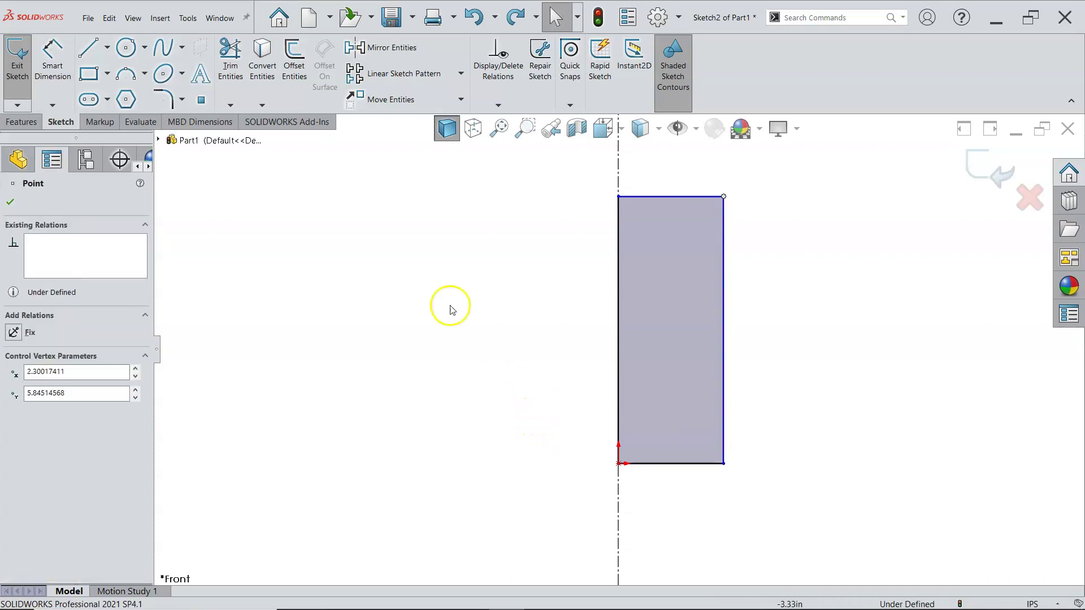
- Dimension the rectangle's outer vertical edge across the centerline as a doubled diameter and set it to 3 in
{"action": "left_click", "coordinate": [58, 57]}
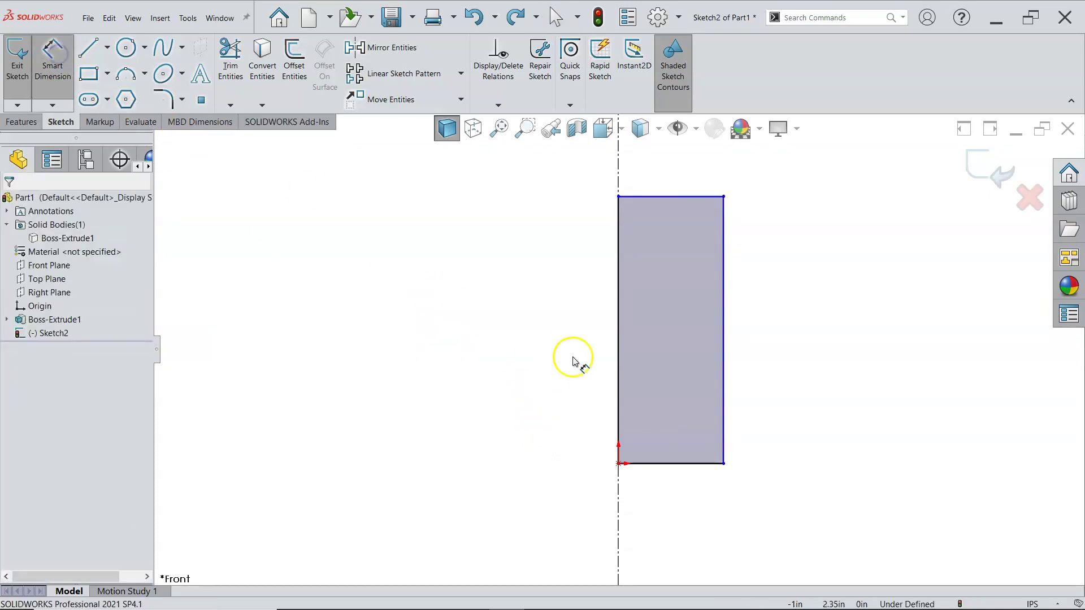
{"action": "left_click", "coordinate": [722, 428]}
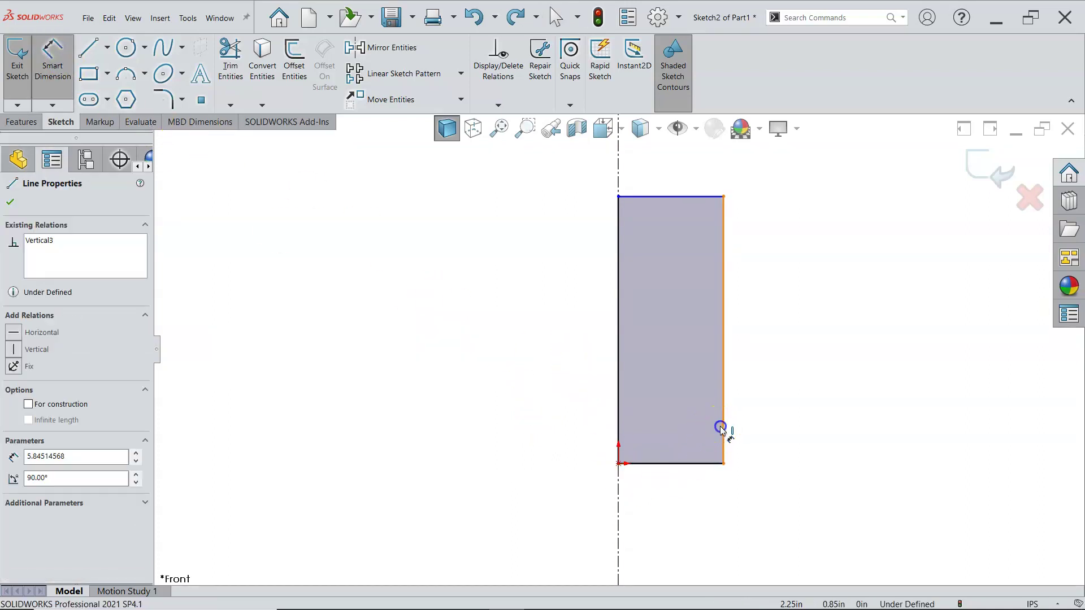
{"action": "left_click", "coordinate": [618, 496]}
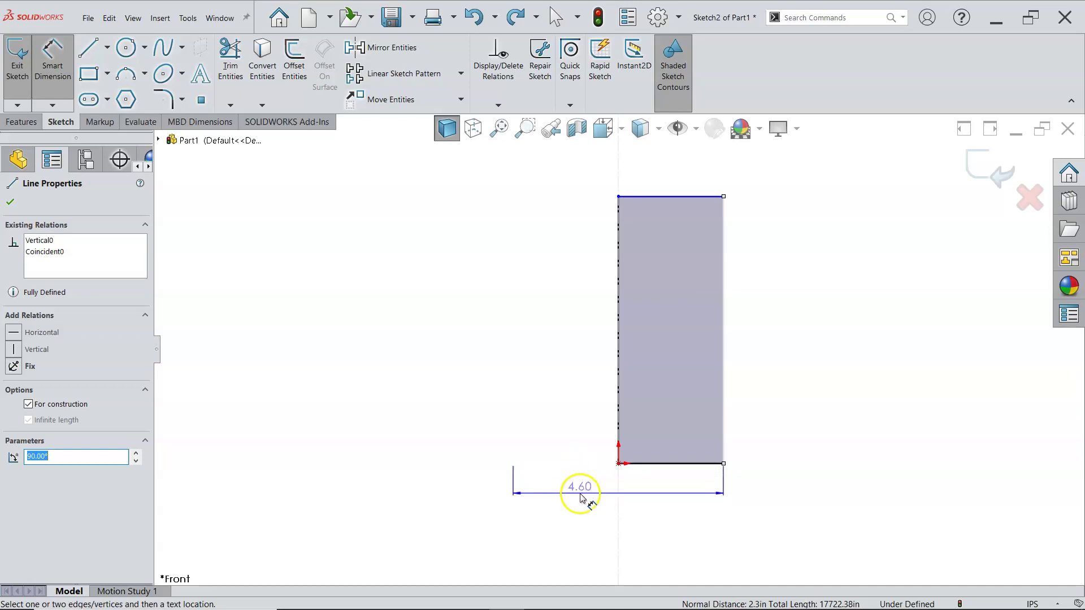
{"action": "left_click", "coordinate": [572, 499]}
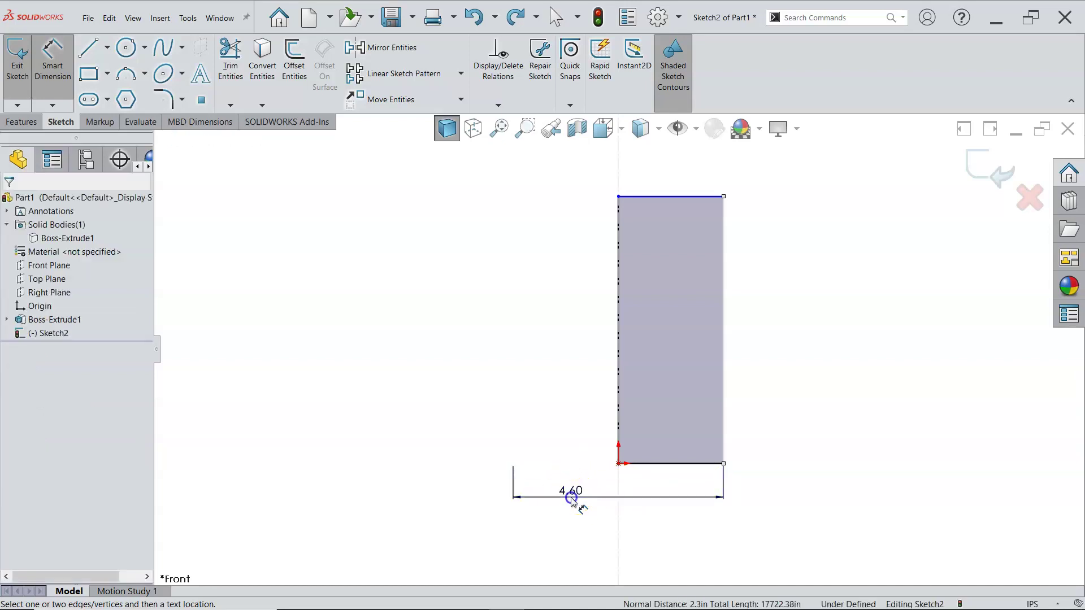
{"action": "type", "text": "3"}
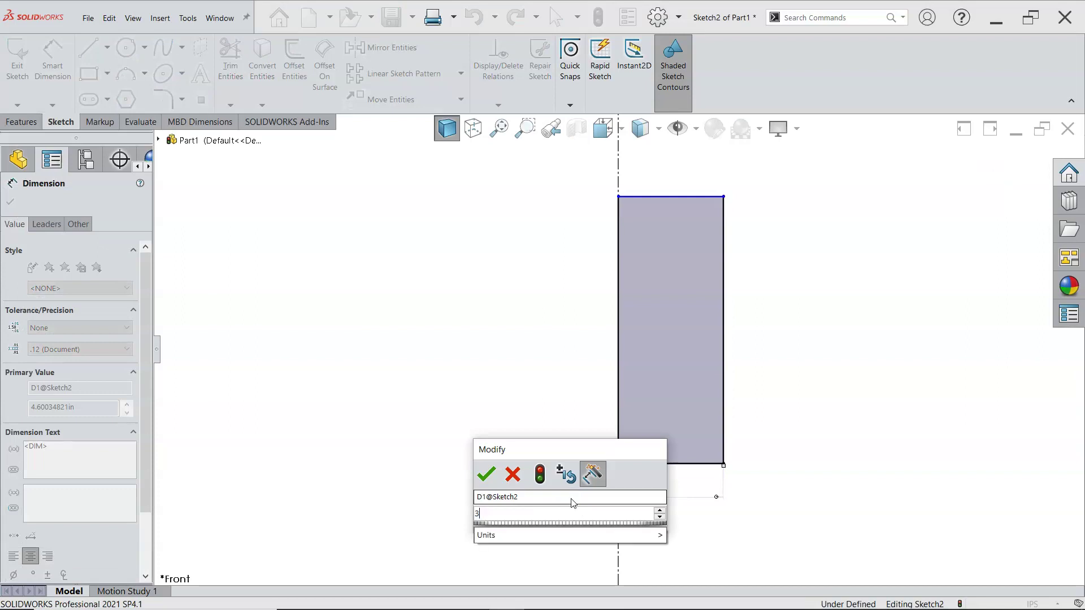
{"action": "key", "text": "Return"}
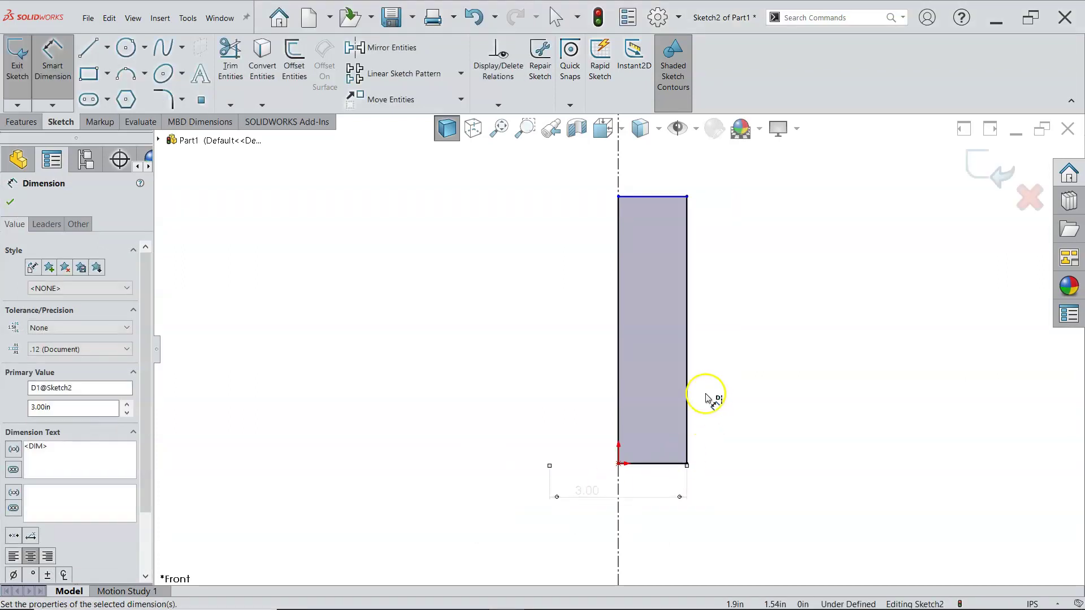
- Dimension the rectangle's outer vertical edge and set its height to 5 in
{"action": "left_click", "coordinate": [687, 386]}
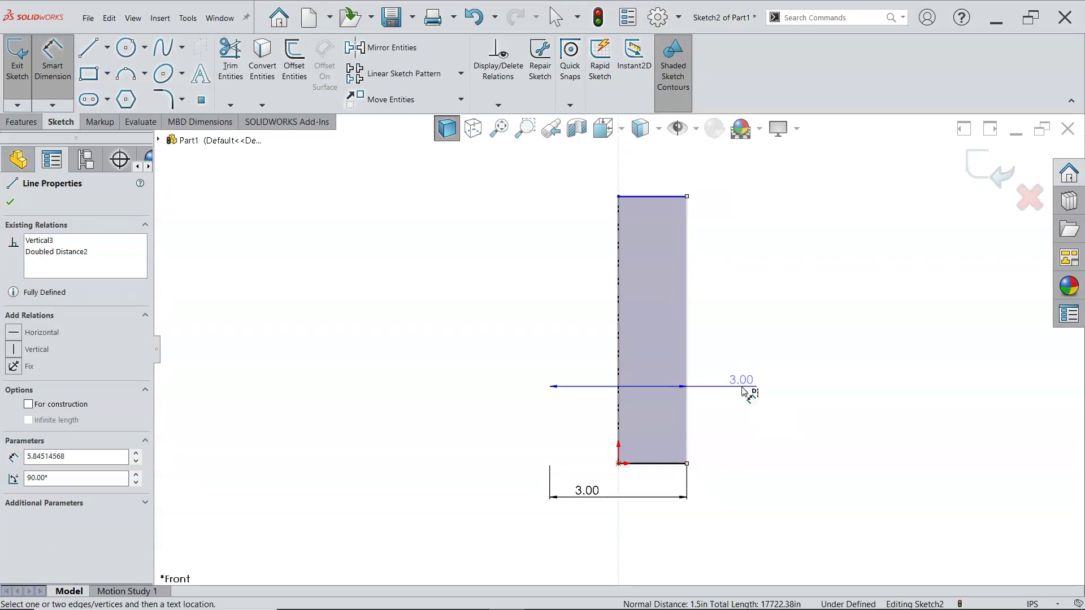
{"action": "left_click", "coordinate": [735, 363]}
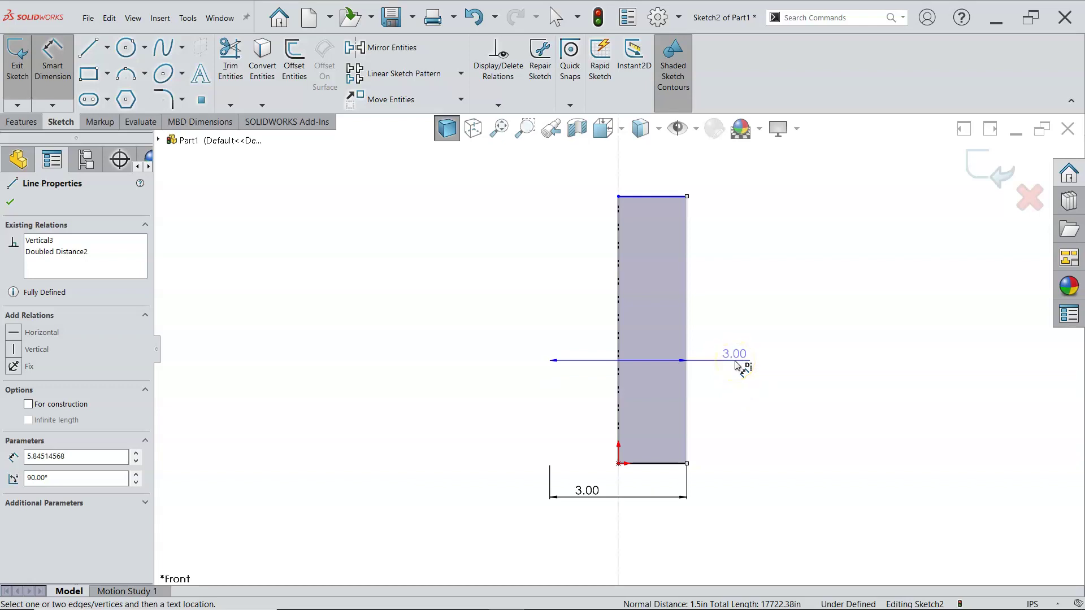
{"action": "left_click", "coordinate": [735, 364]}
{"action": "left_click_drag", "start_coordinate": [736, 364], "coordinate": [737, 351]}
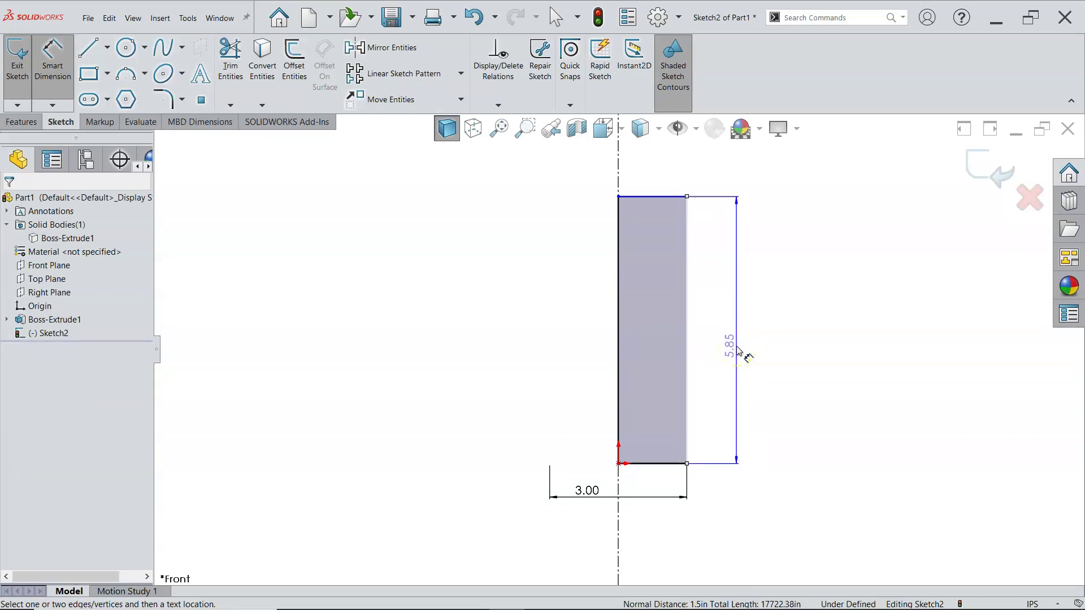
{"action": "left_click", "coordinate": [739, 342]}
{"action": "left_click", "coordinate": [739, 342]}
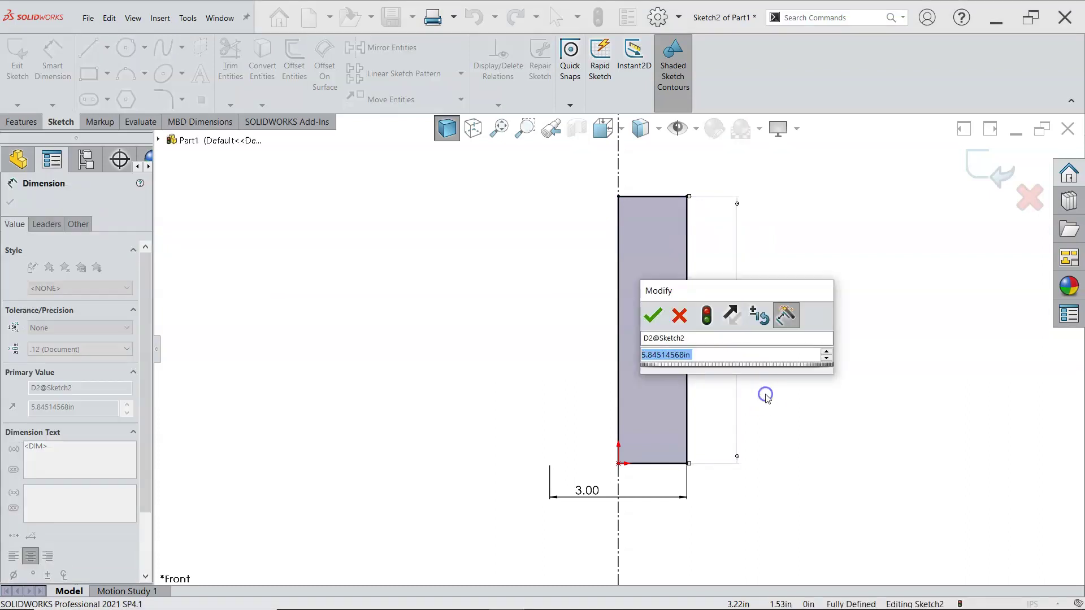
{"action": "type", "text": "5"}
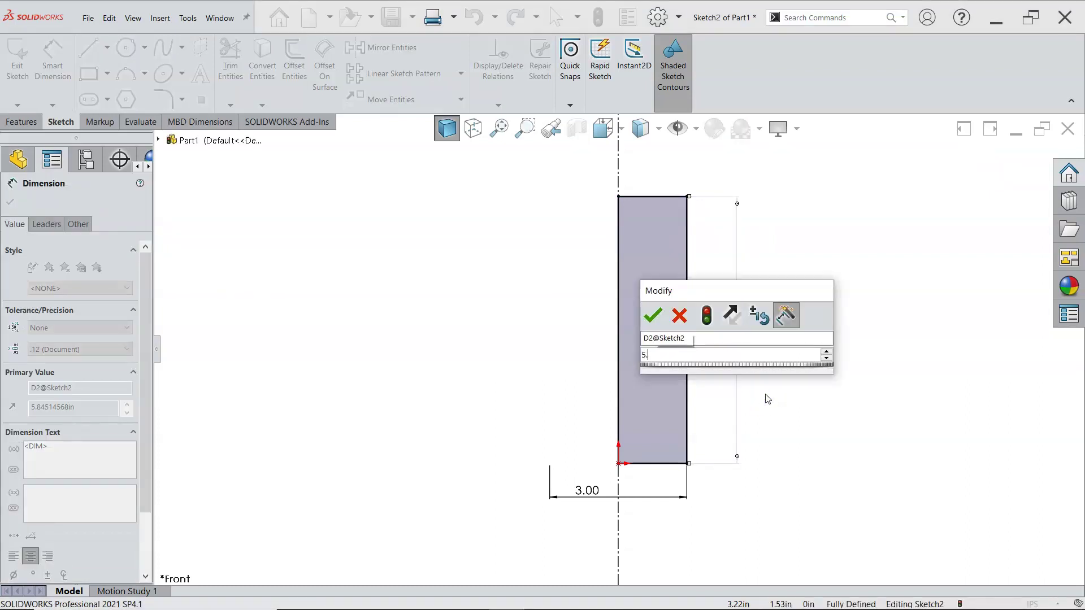
{"action": "key", "text": "Return"}
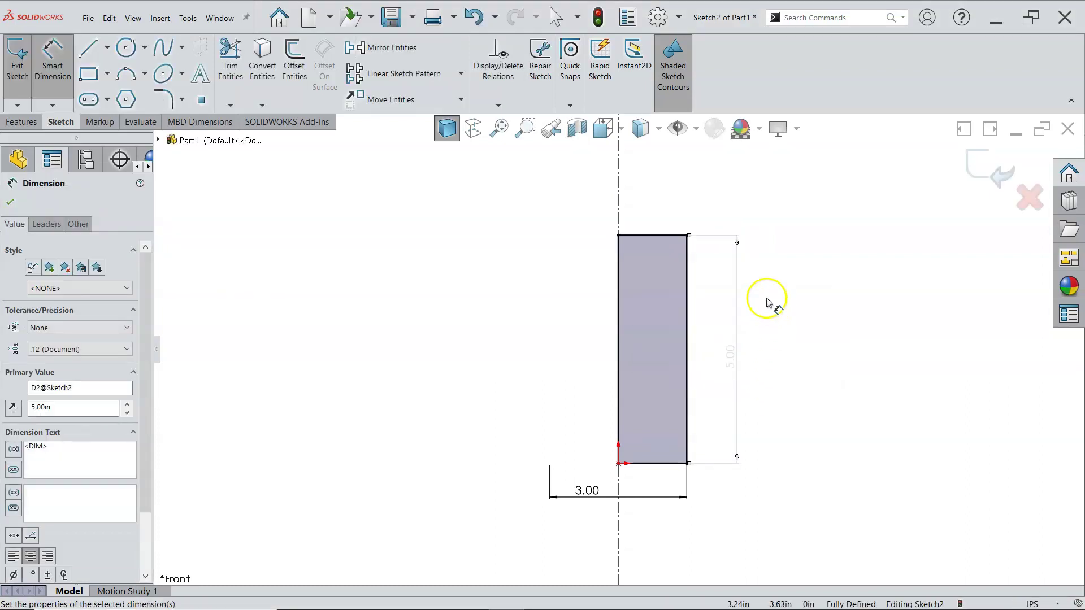
{"action": "right_click", "coordinate": [566, 223]}
{"action": "left_click", "coordinate": [599, 249]}
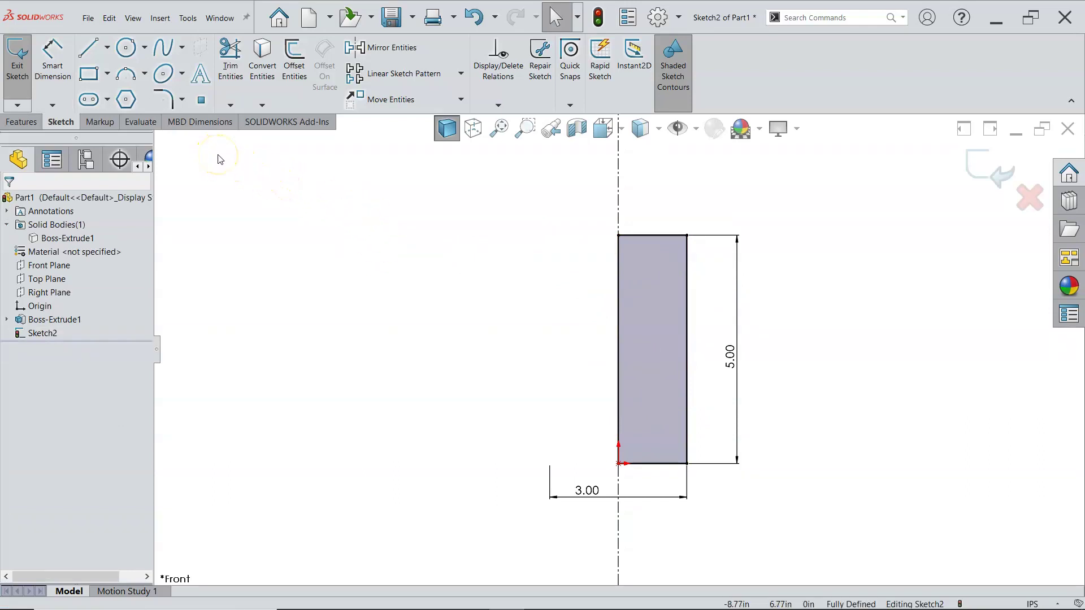
- Start a Revolved Boss/Base feature from the dimensioned rectangle sketch
{"action": "left_click", "coordinate": [23, 122]}
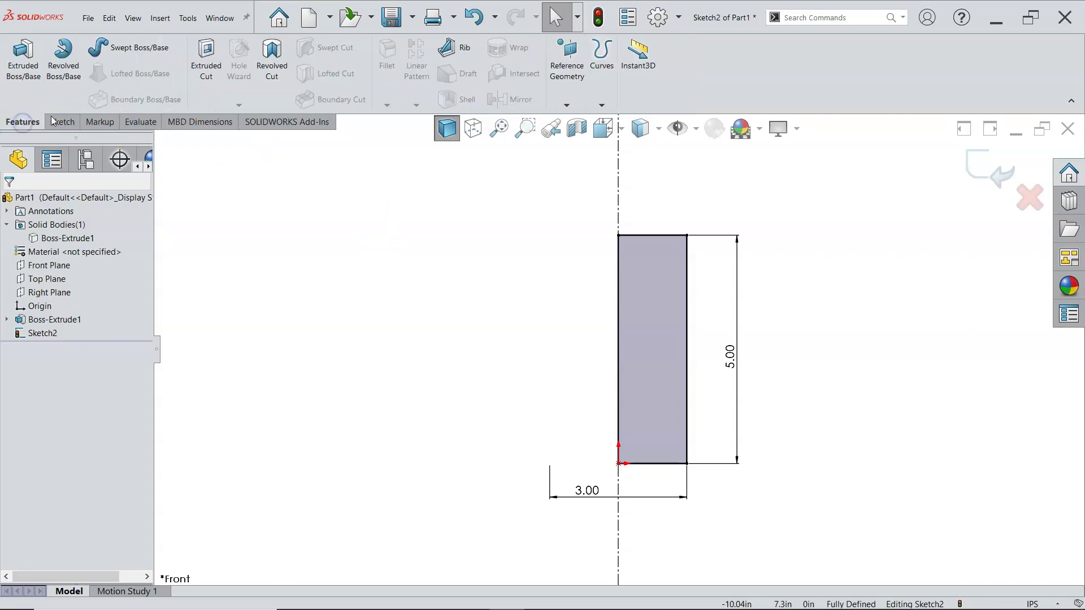
{"action": "left_click", "coordinate": [62, 68]}
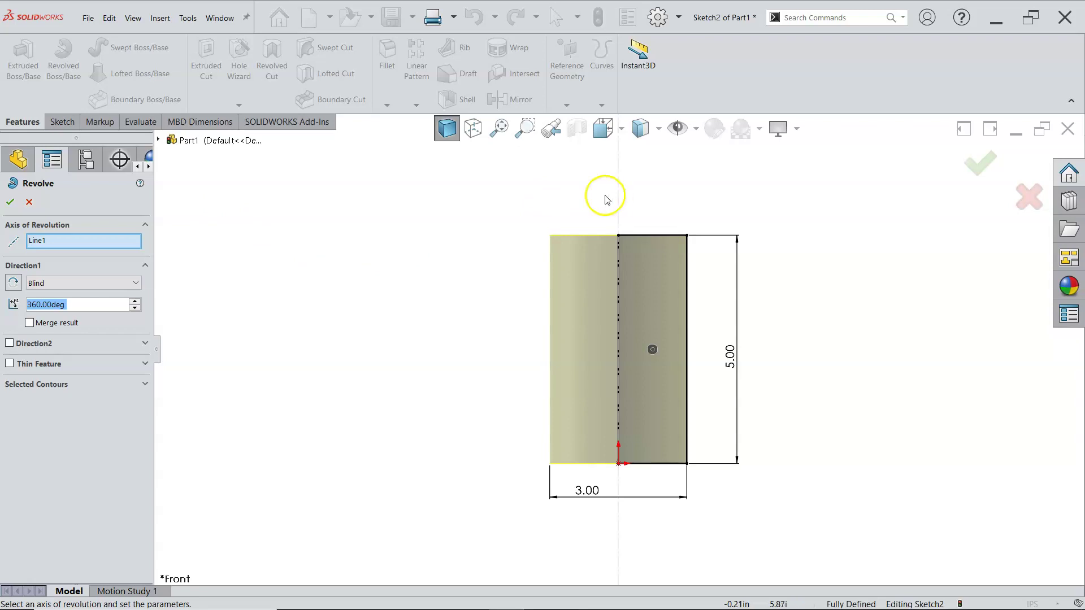
- Try the rectangle's upper, lower and inner vertical edges as the axis of revolution
{"action": "left_click", "coordinate": [68, 243]}
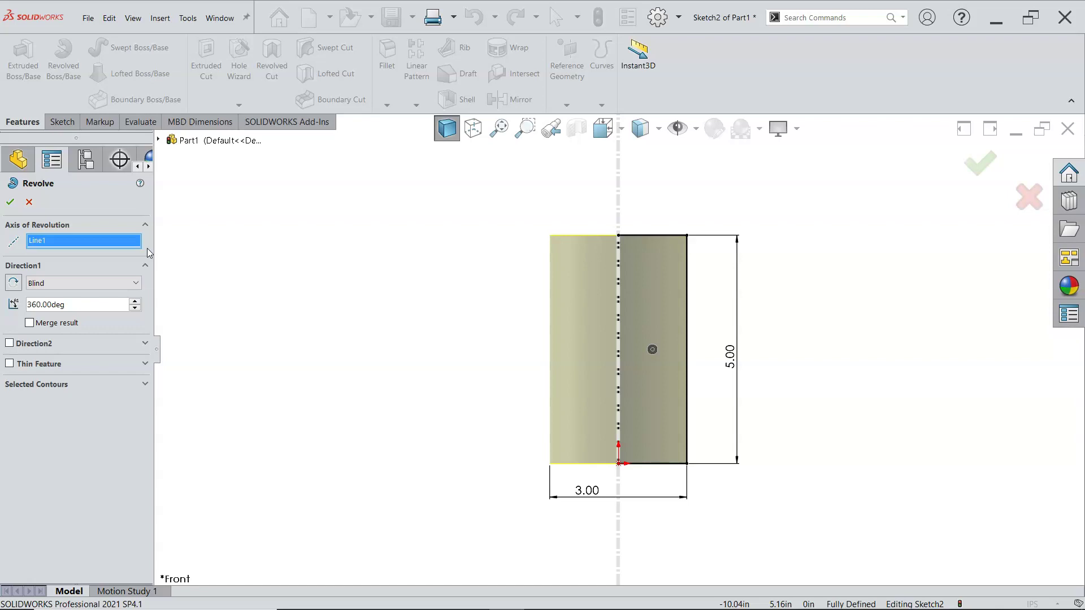
{"action": "left_click", "coordinate": [652, 235]}
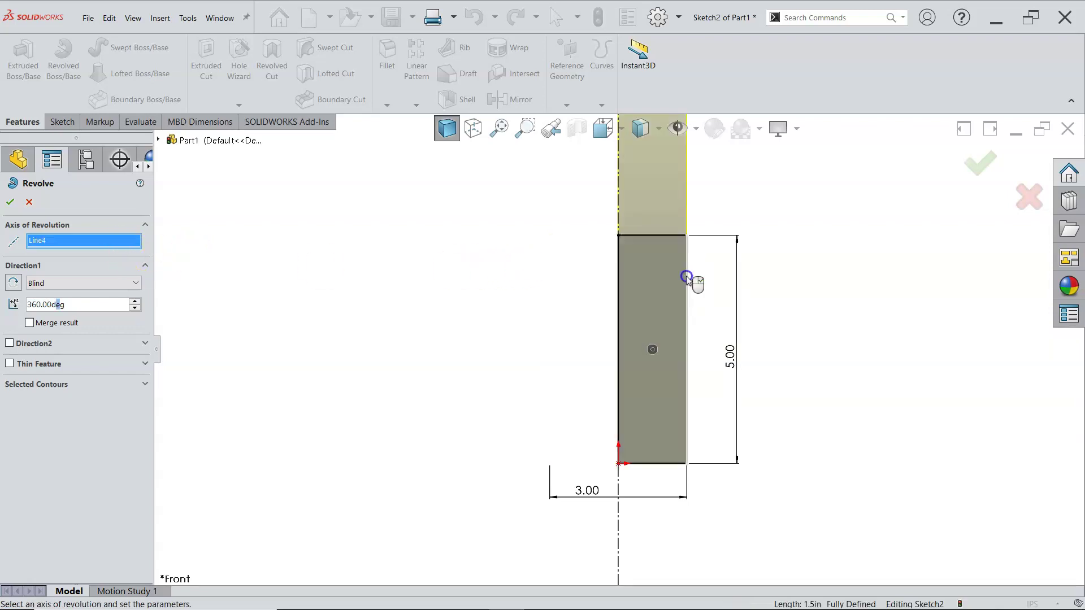
{"action": "left_click", "coordinate": [653, 463]}
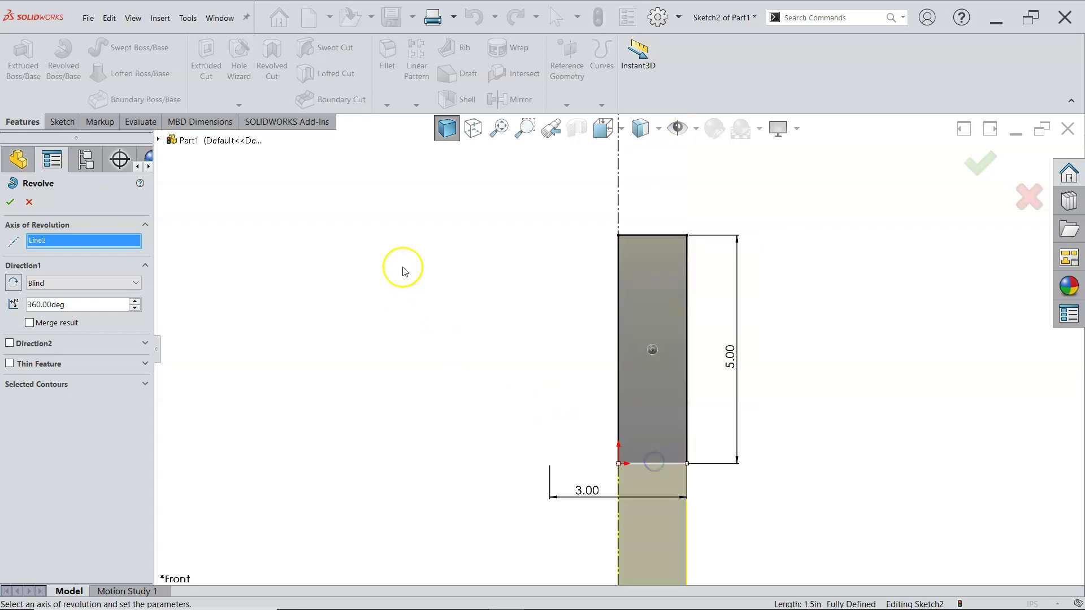
{"action": "left_click", "coordinate": [616, 252]}
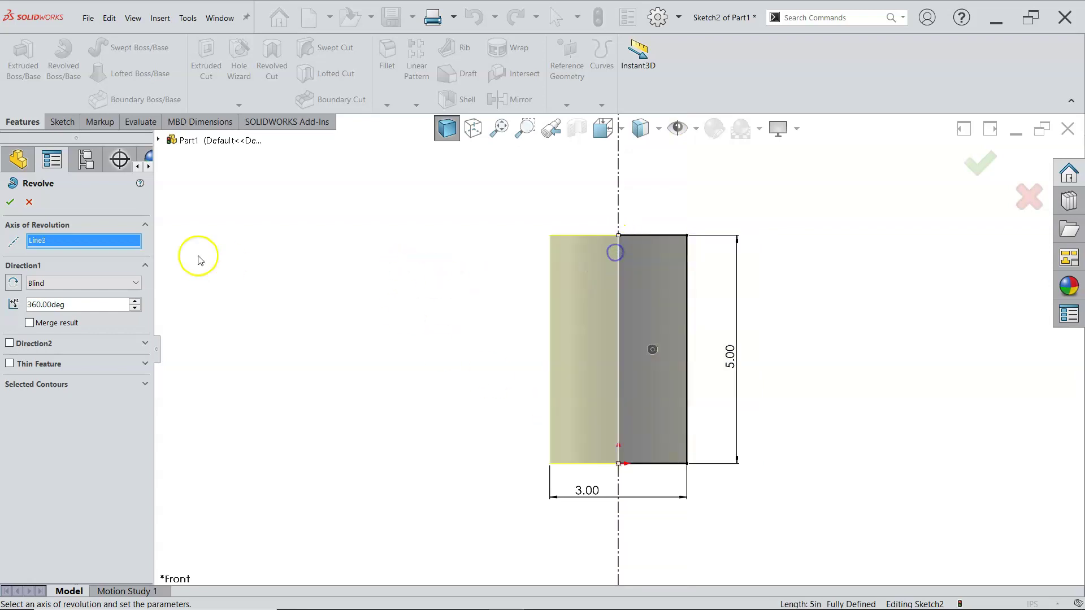
- Set the vertical centerline as the axis of revolution and complete the 360° revolve without merging the result
{"action": "left_click", "coordinate": [621, 198]}
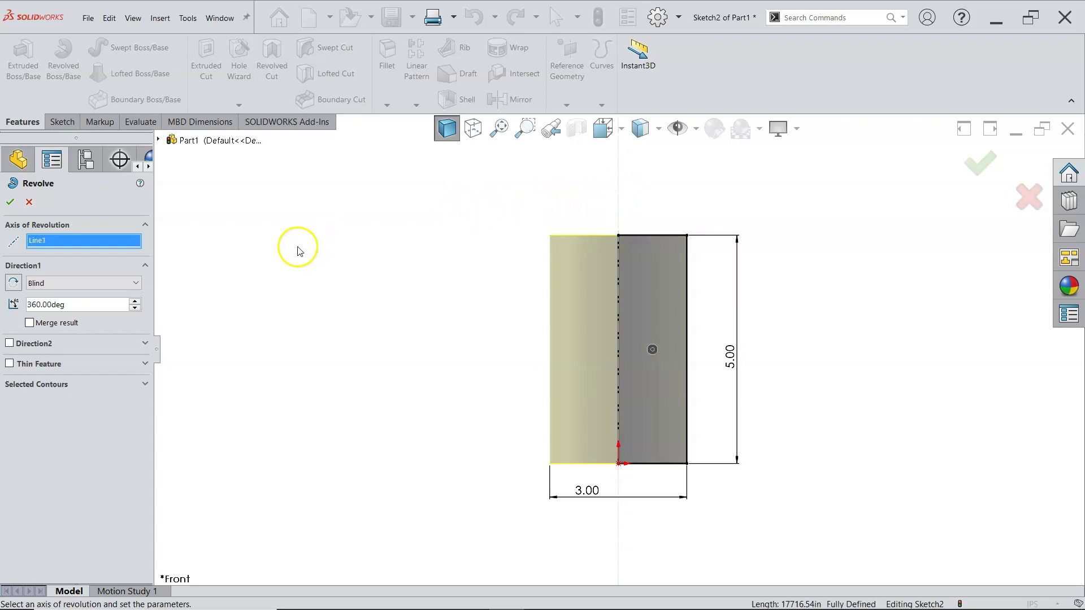
{"action": "left_click", "coordinate": [9, 202]}
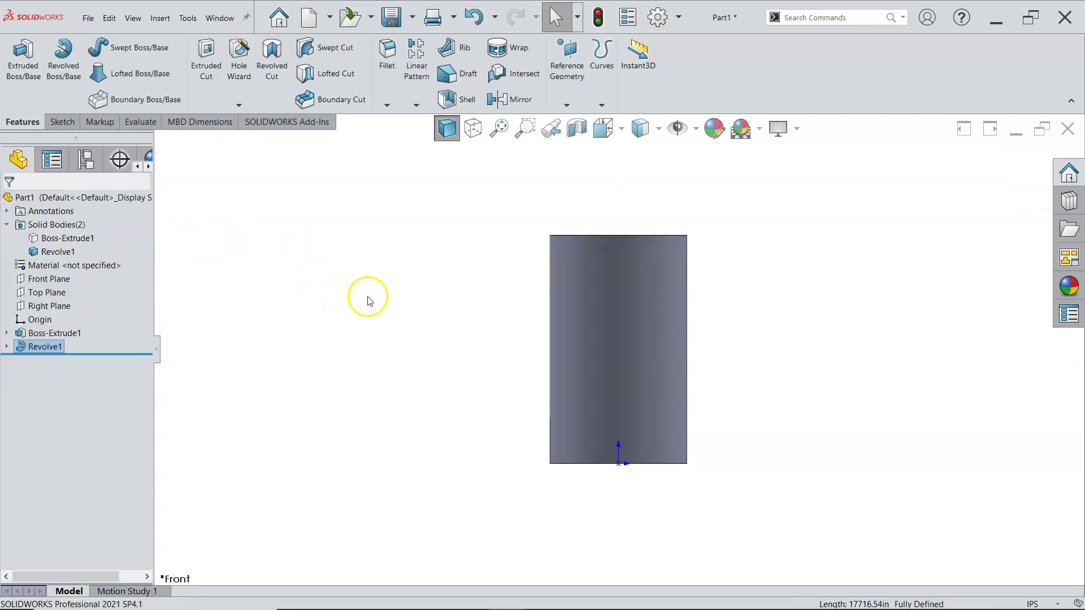
{"action": "left_click", "coordinate": [366, 386]}
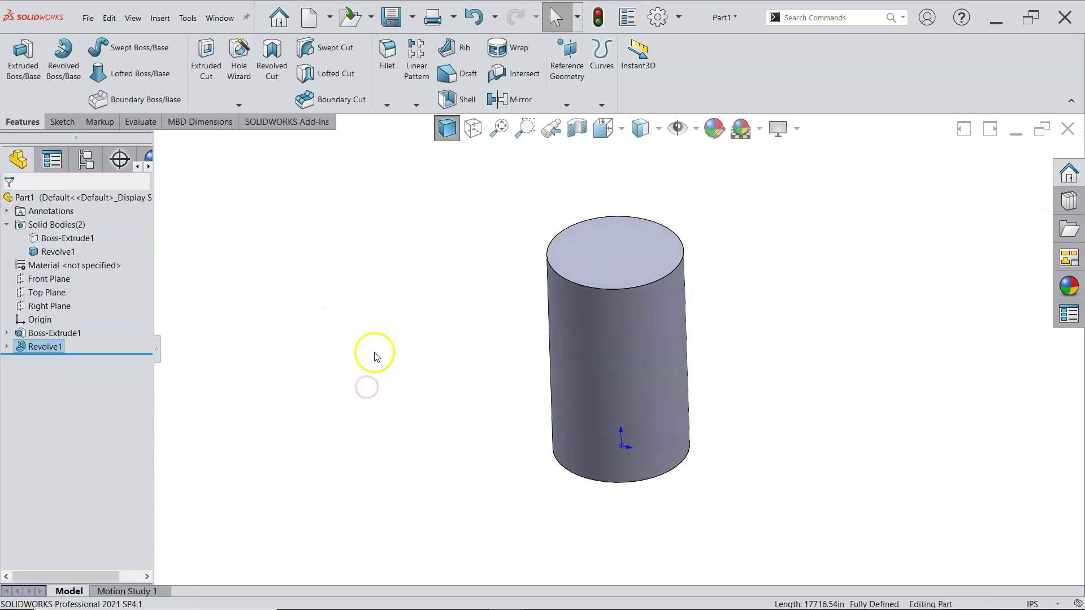
{"action": "middle_click_drag", "start_coordinate": [396, 355], "coordinate": [397, 331]}
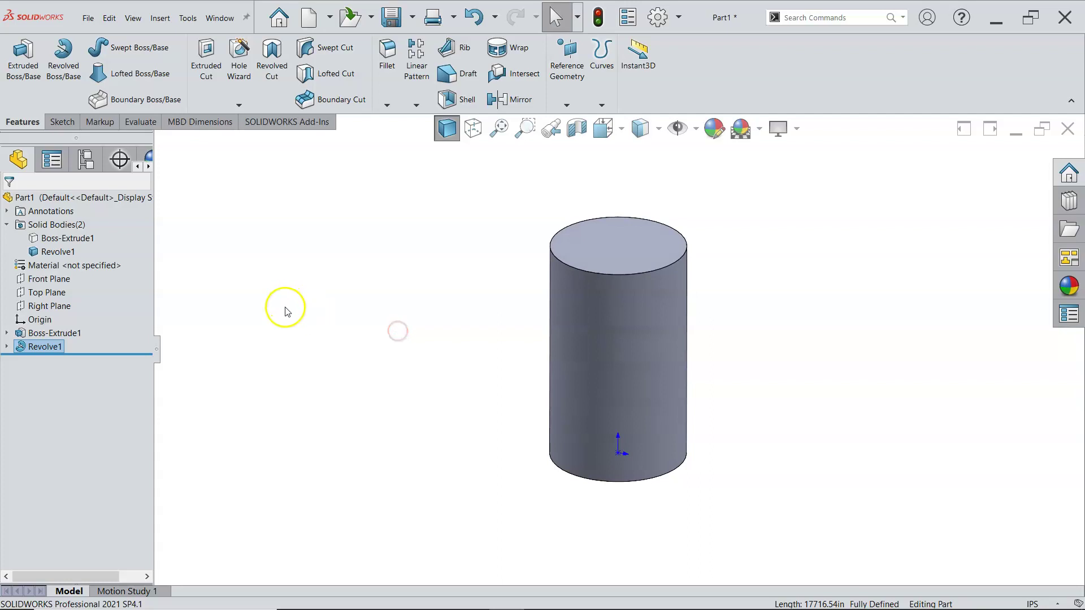
- Show the hidden Boss-Extrude1 solid body and highlight the Revolve1 body to compare the two cylinders
{"action": "right_click", "coordinate": [73, 239]}
{"action": "left_click", "coordinate": [82, 225]}
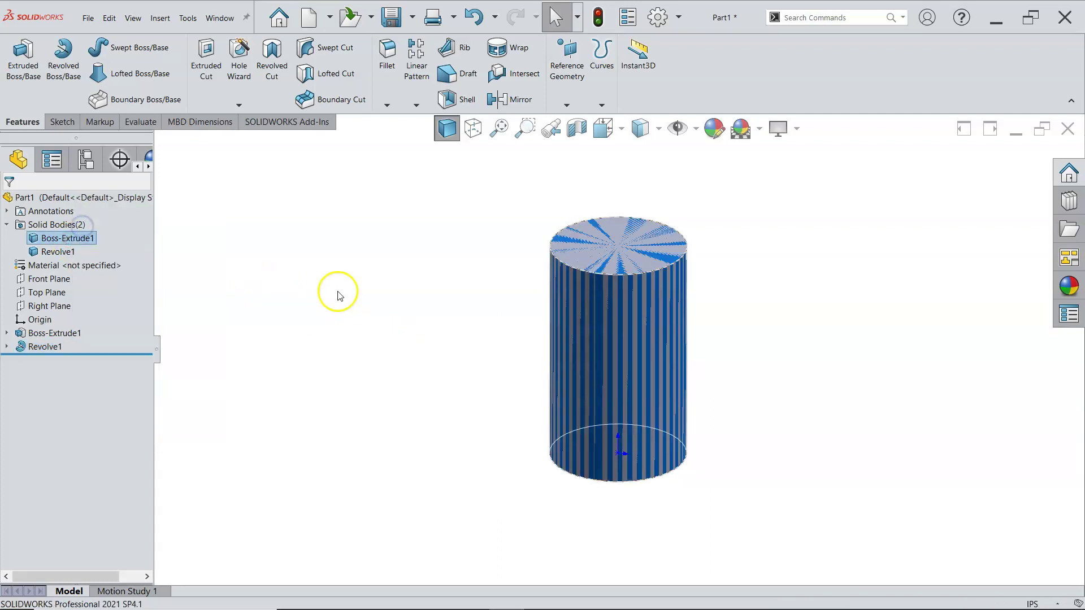
{"action": "left_click", "coordinate": [356, 301]}
{"action": "left_click", "coordinate": [56, 252]}
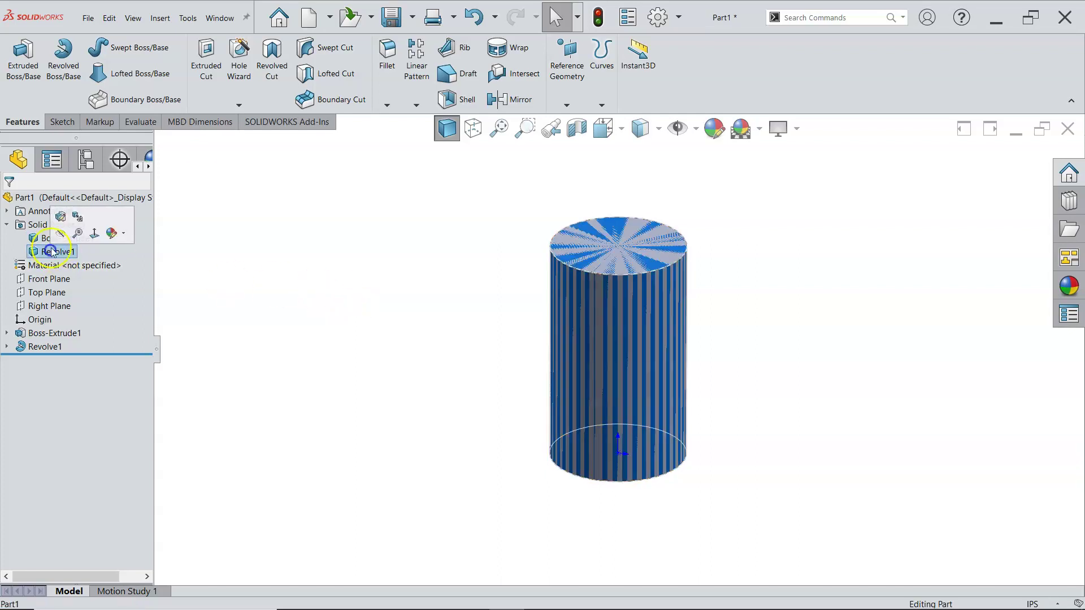
{"action": "left_click", "coordinate": [305, 299]}
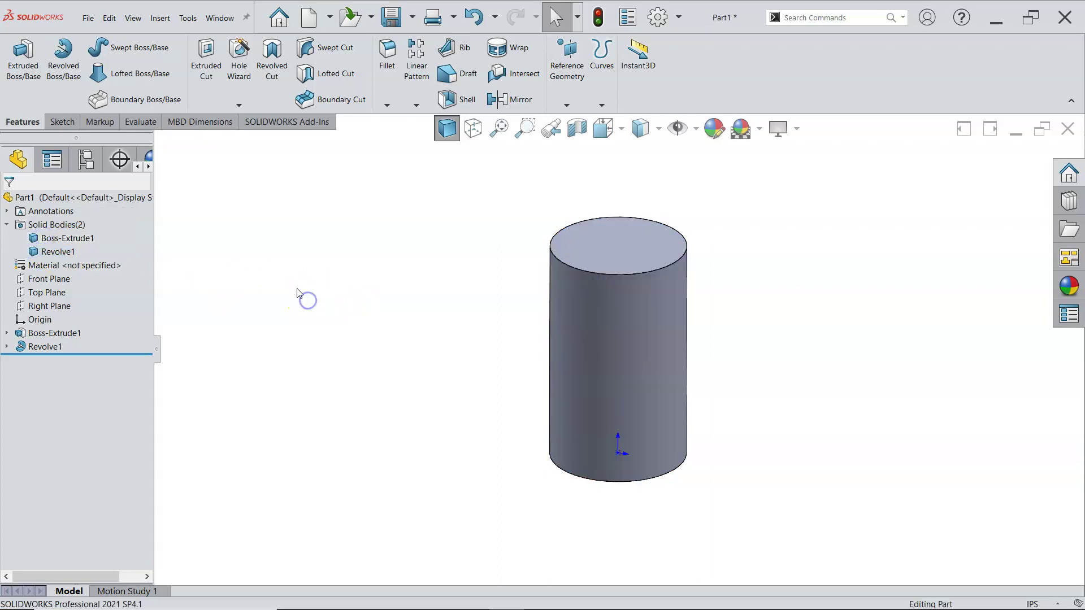